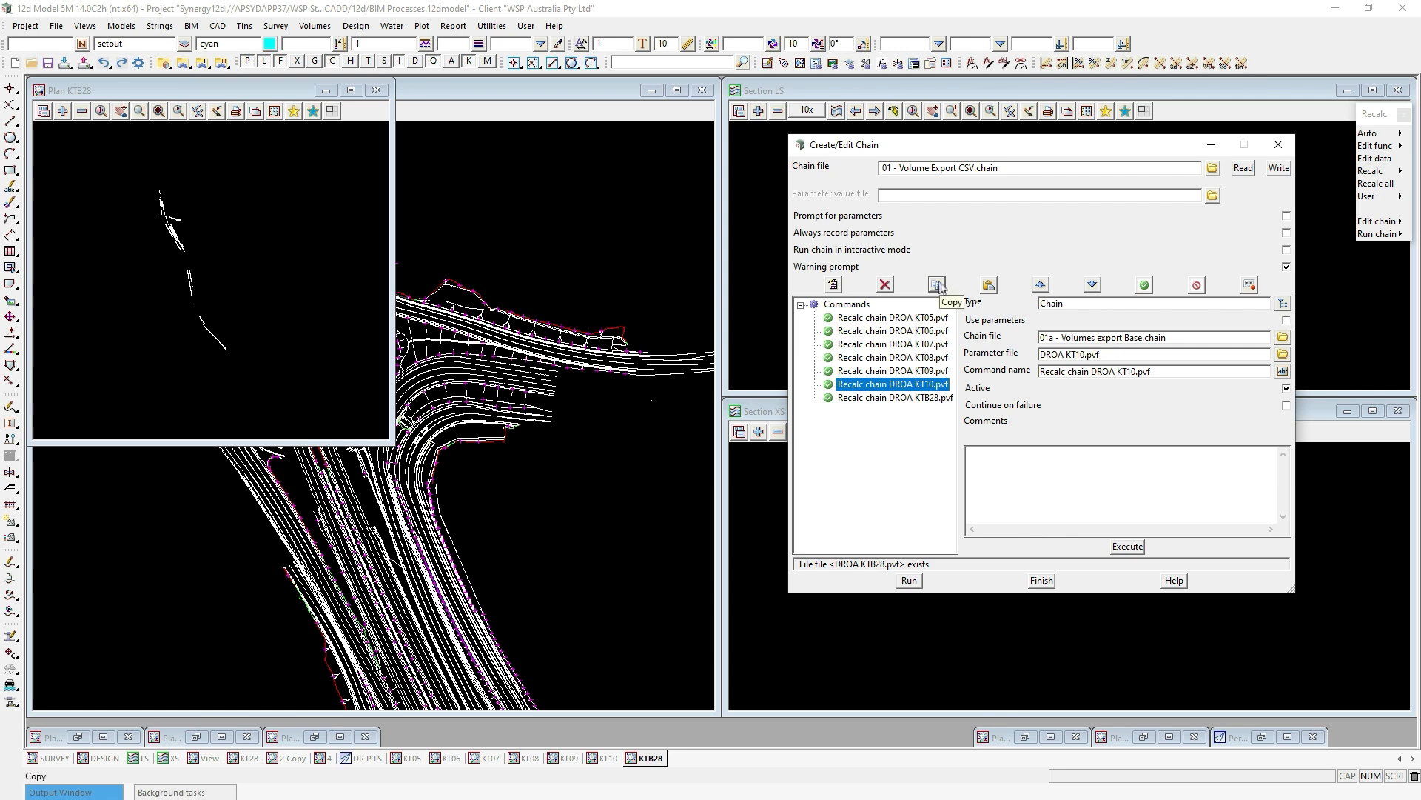
- Duplicate the DROA KT10 recalc command in the chain and open its parameter file for editing under the name DROA KT12.pvf
{"action": "left_click", "coordinate": [989, 285]}
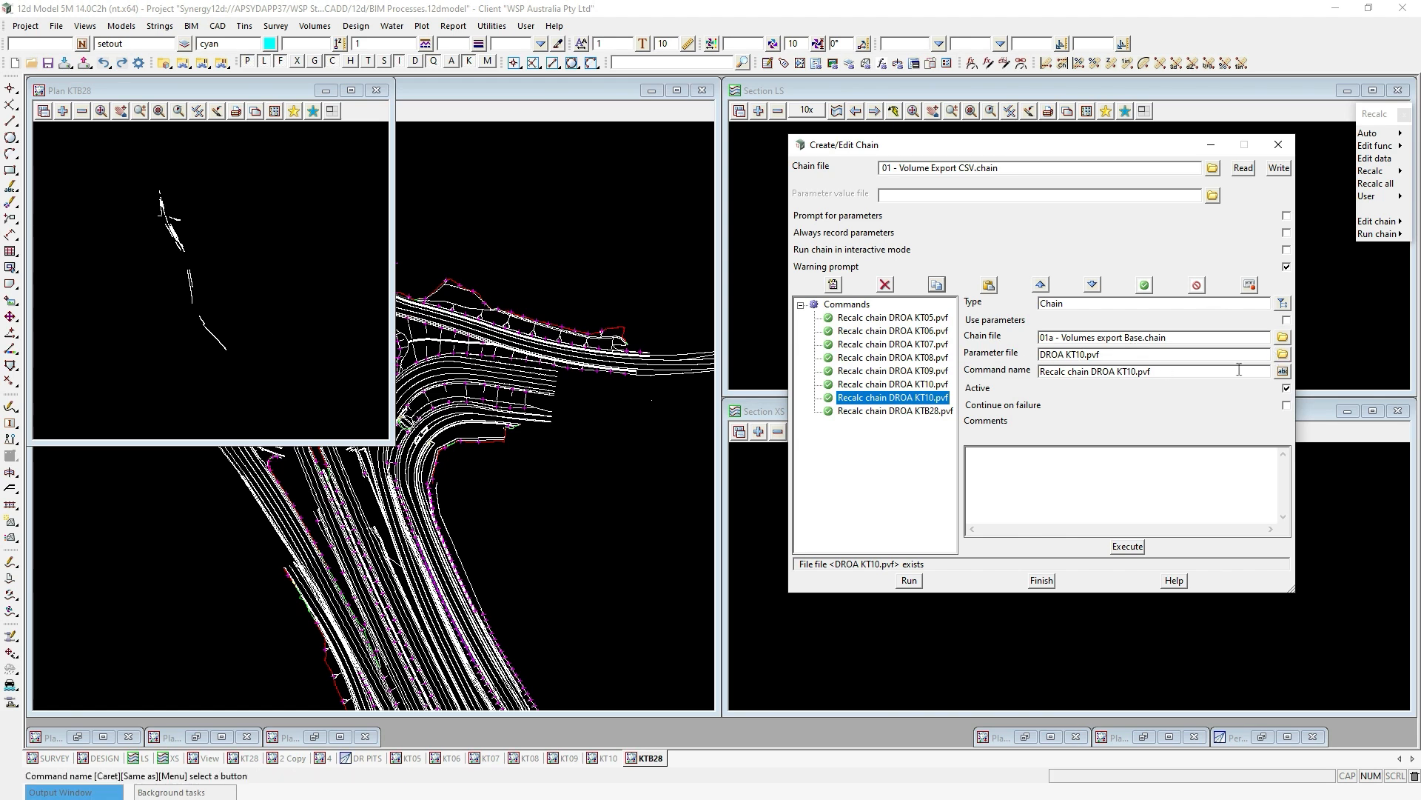
{"action": "left_click", "coordinate": [1282, 354]}
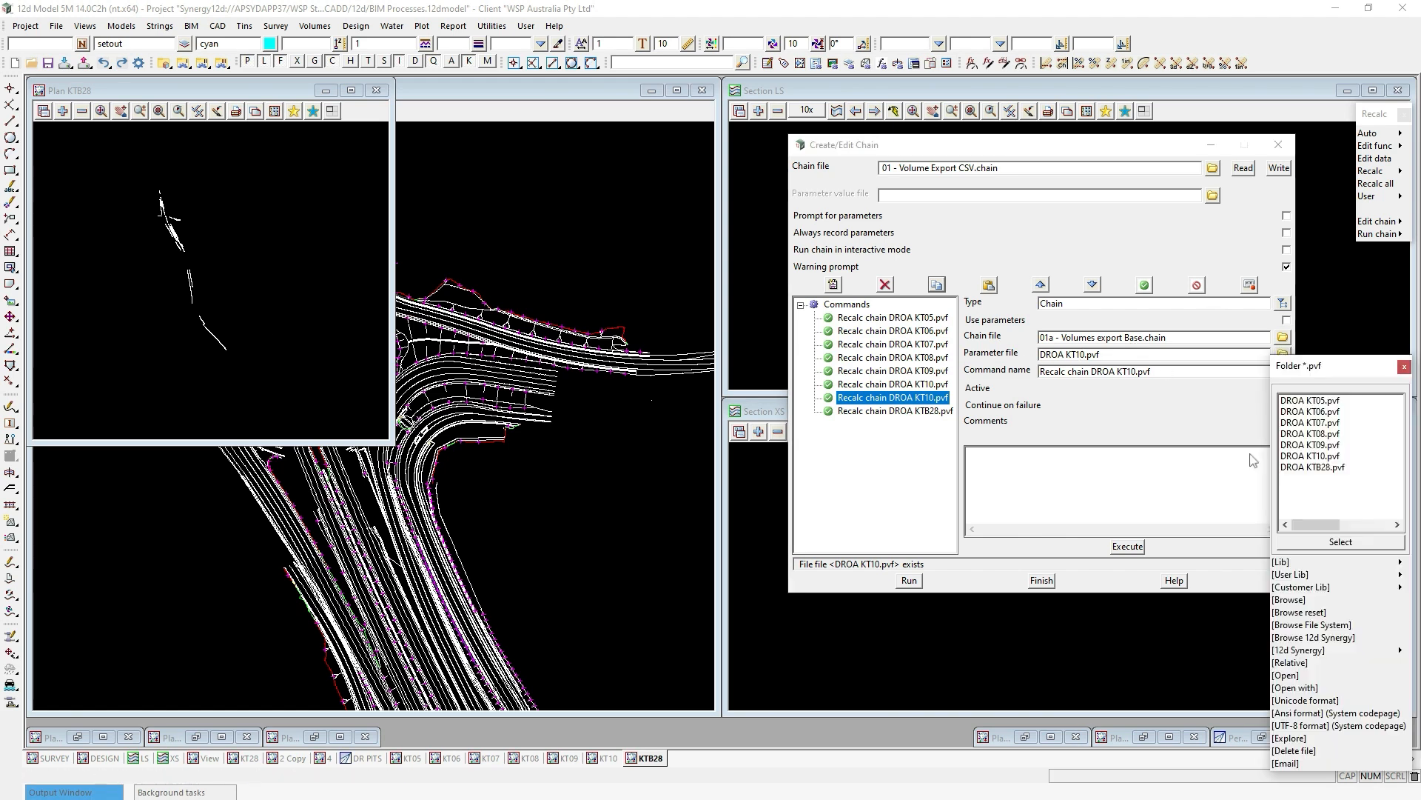
{"action": "left_click", "coordinate": [1306, 675]}
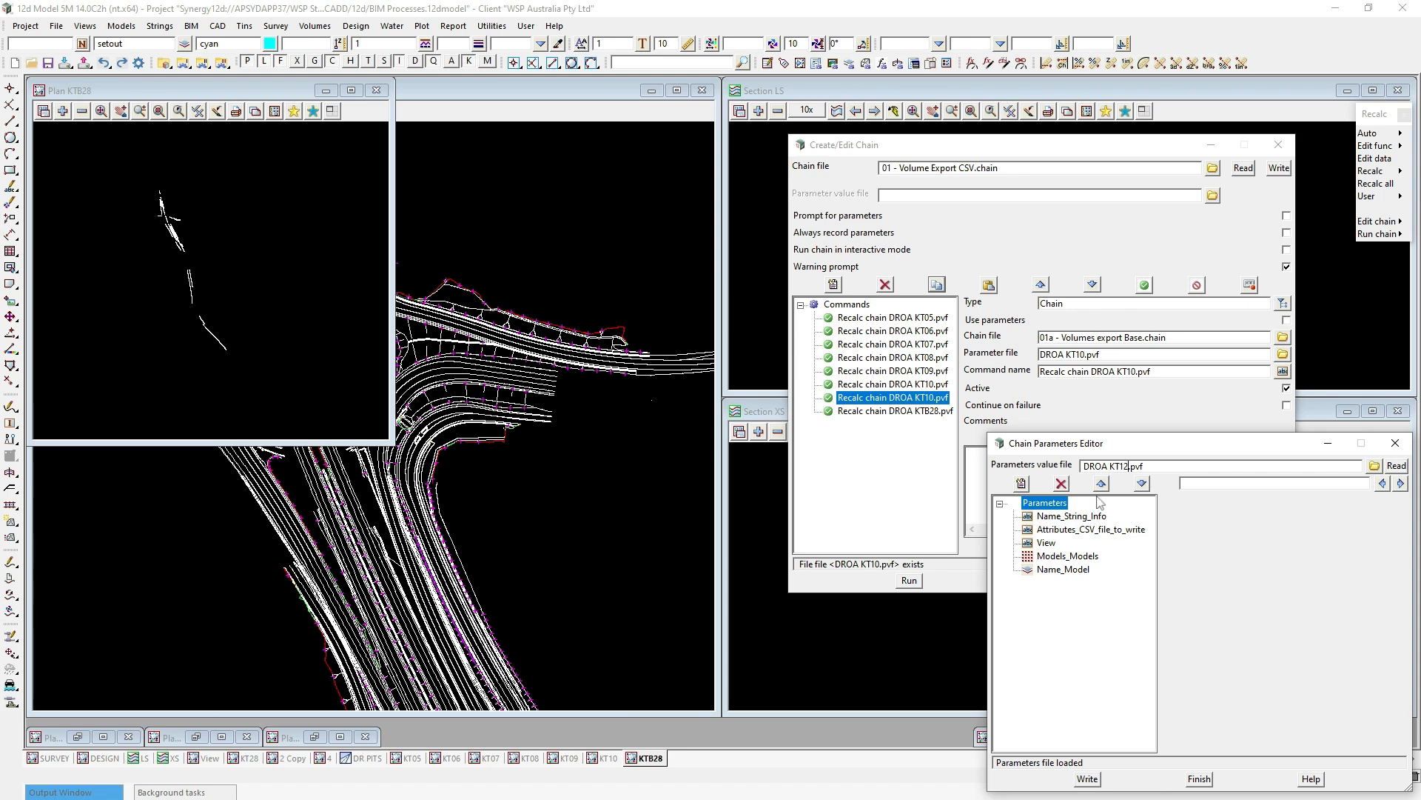
- Set Name_String_Info to KT-12*, the attributes CSV file to Quantity CSV\BHI GL DROA KT12.csv and View to KT12, and save the parameter file
{"action": "left_click", "coordinate": [1072, 516]}
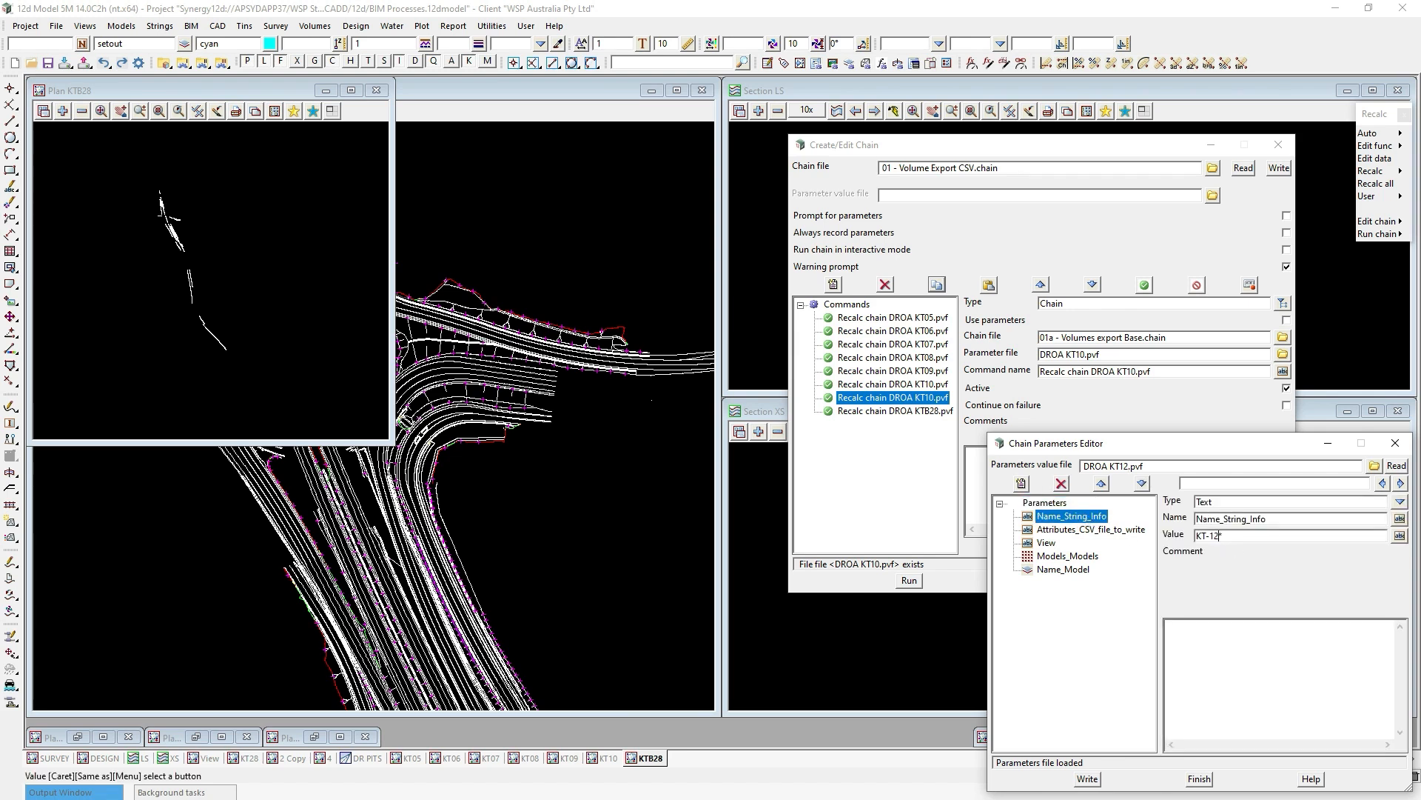
{"action": "left_click", "coordinate": [1141, 530]}
{"action": "left_click", "coordinate": [1326, 535]}
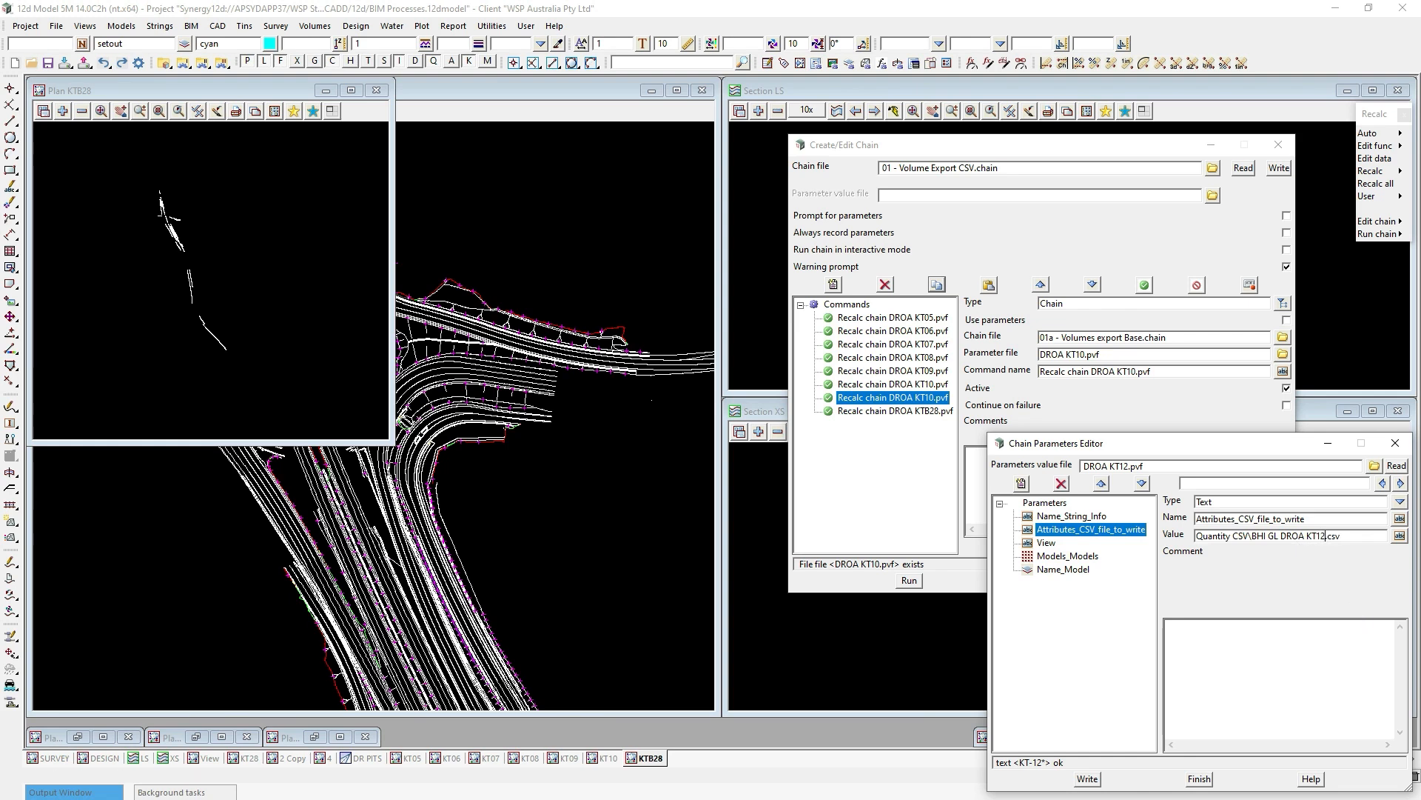
{"action": "left_click", "coordinate": [1059, 544]}
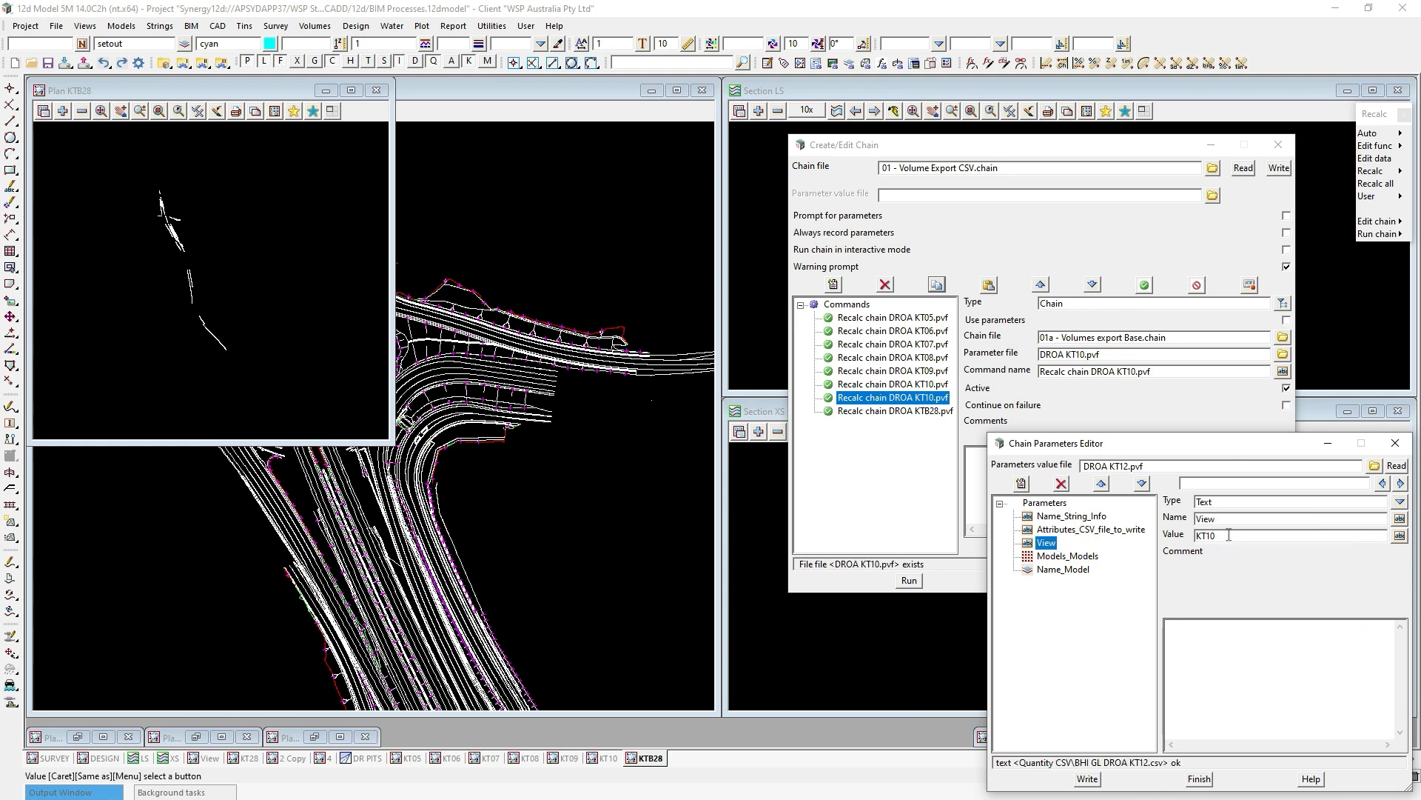
{"action": "type", "text": "2"}
{"action": "left_click", "coordinate": [1082, 780]}
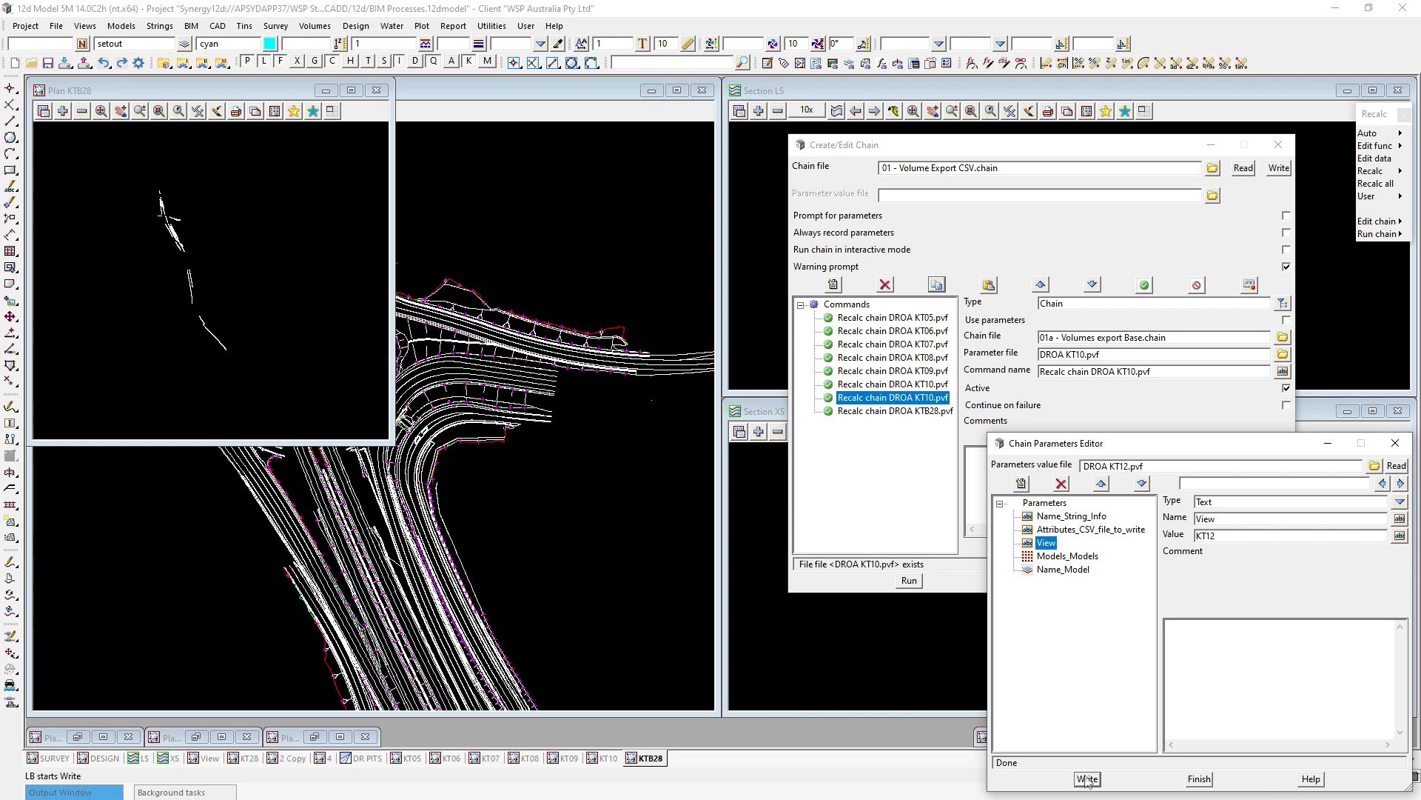
- Give the copied command the parameter file DROA KT12.pvf and the name Recalc chain DROA KT12.pvf, and run the chain
{"action": "left_click", "coordinate": [1202, 778]}
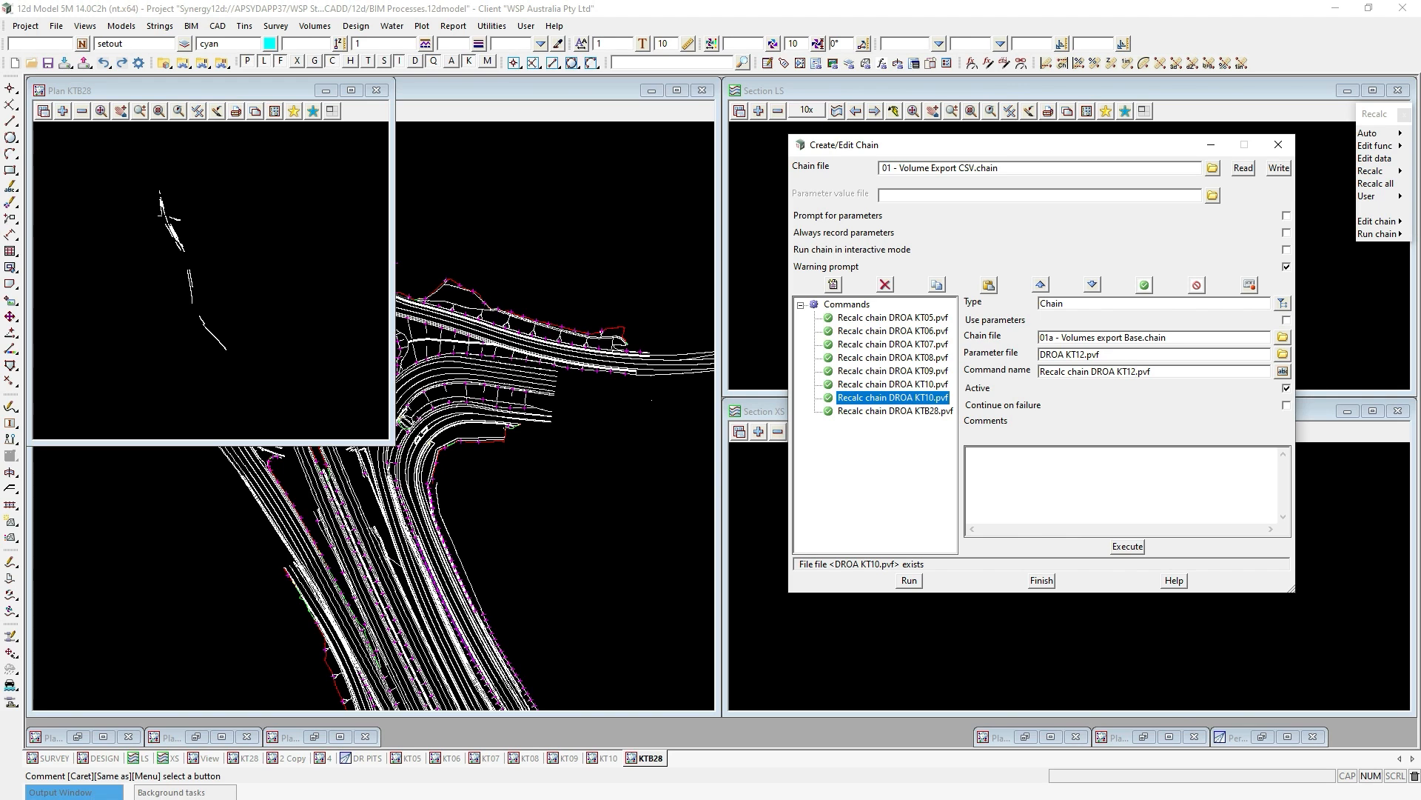
{"action": "left_click", "coordinate": [879, 399]}
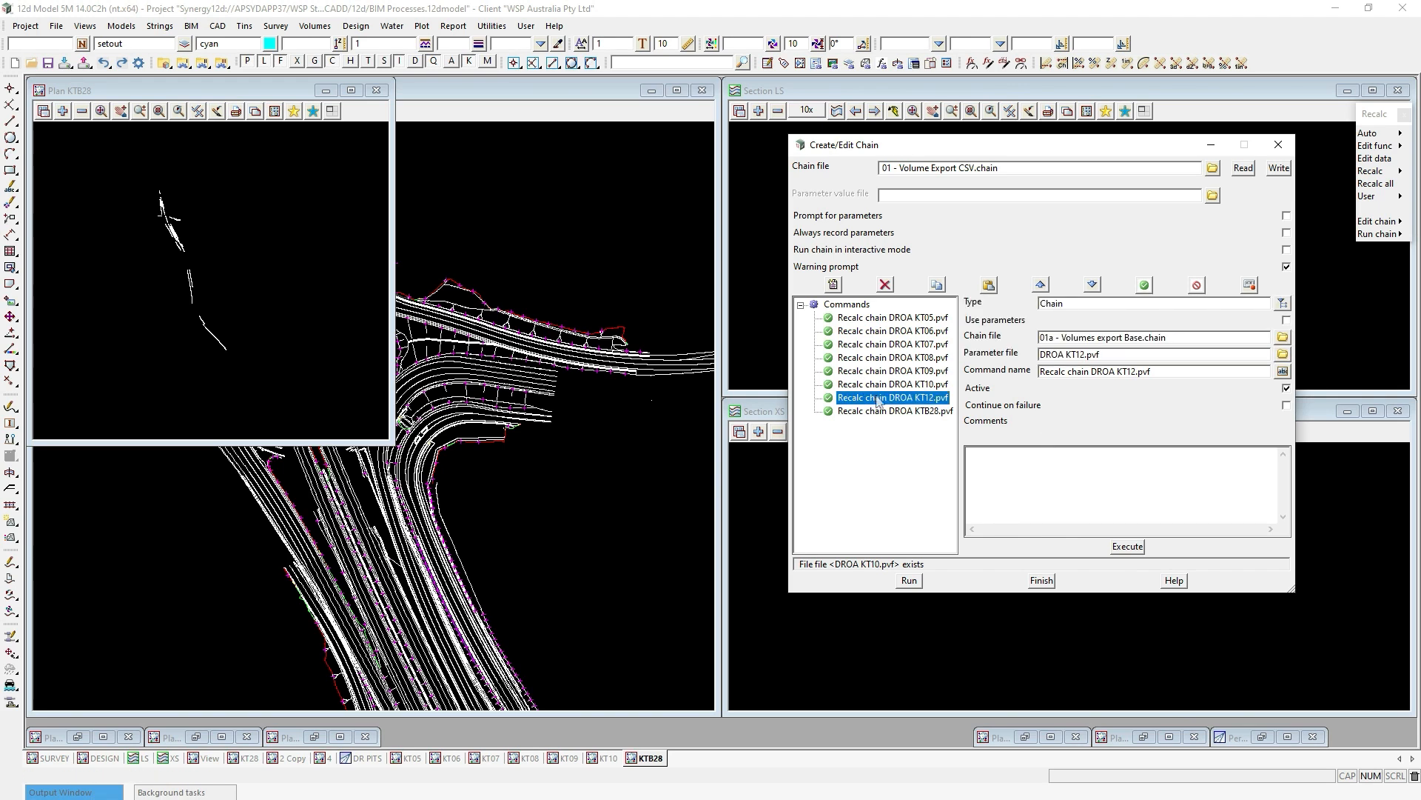
{"action": "left_click", "coordinate": [910, 581]}
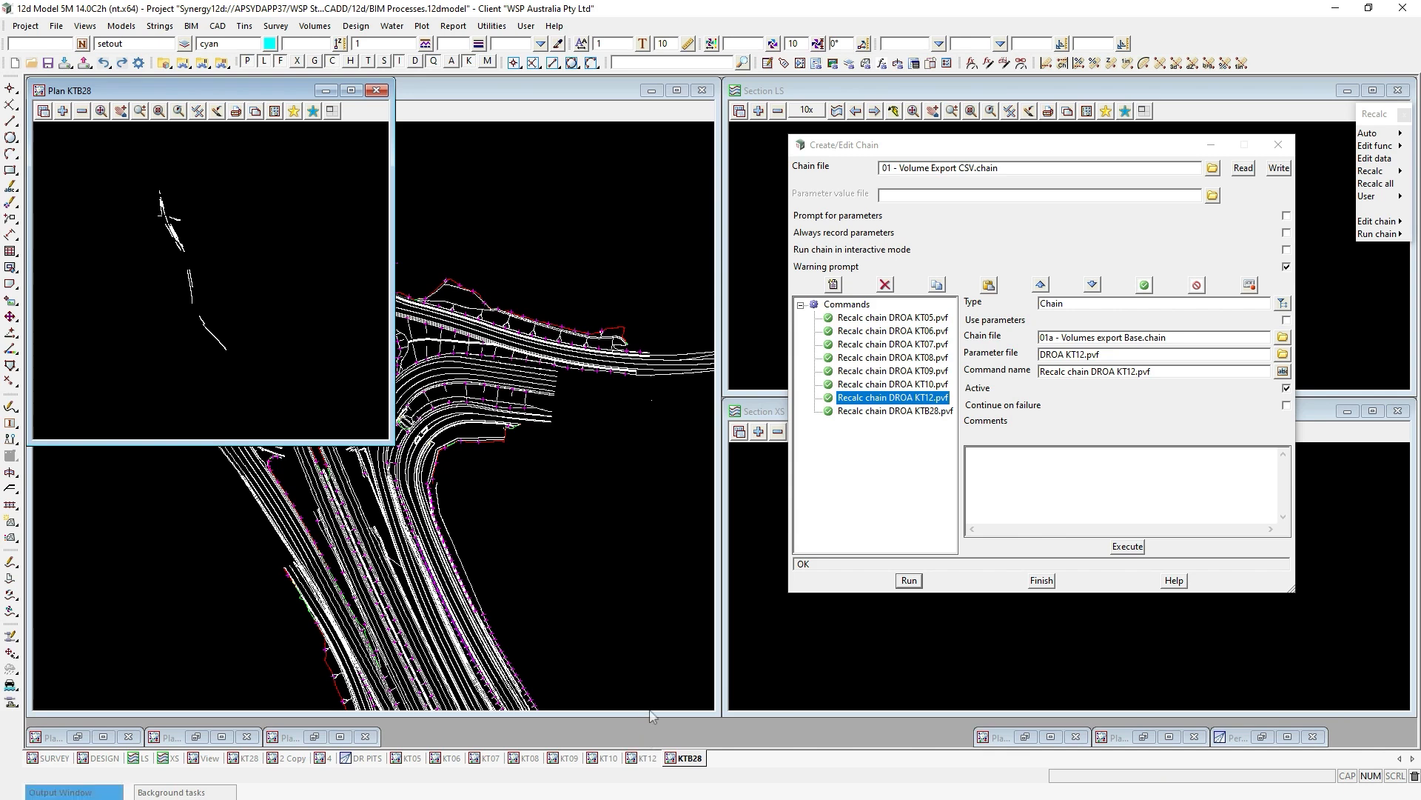
- Open the KT12 plan view and examine the kerb strings in it
{"action": "left_click", "coordinate": [633, 763]}
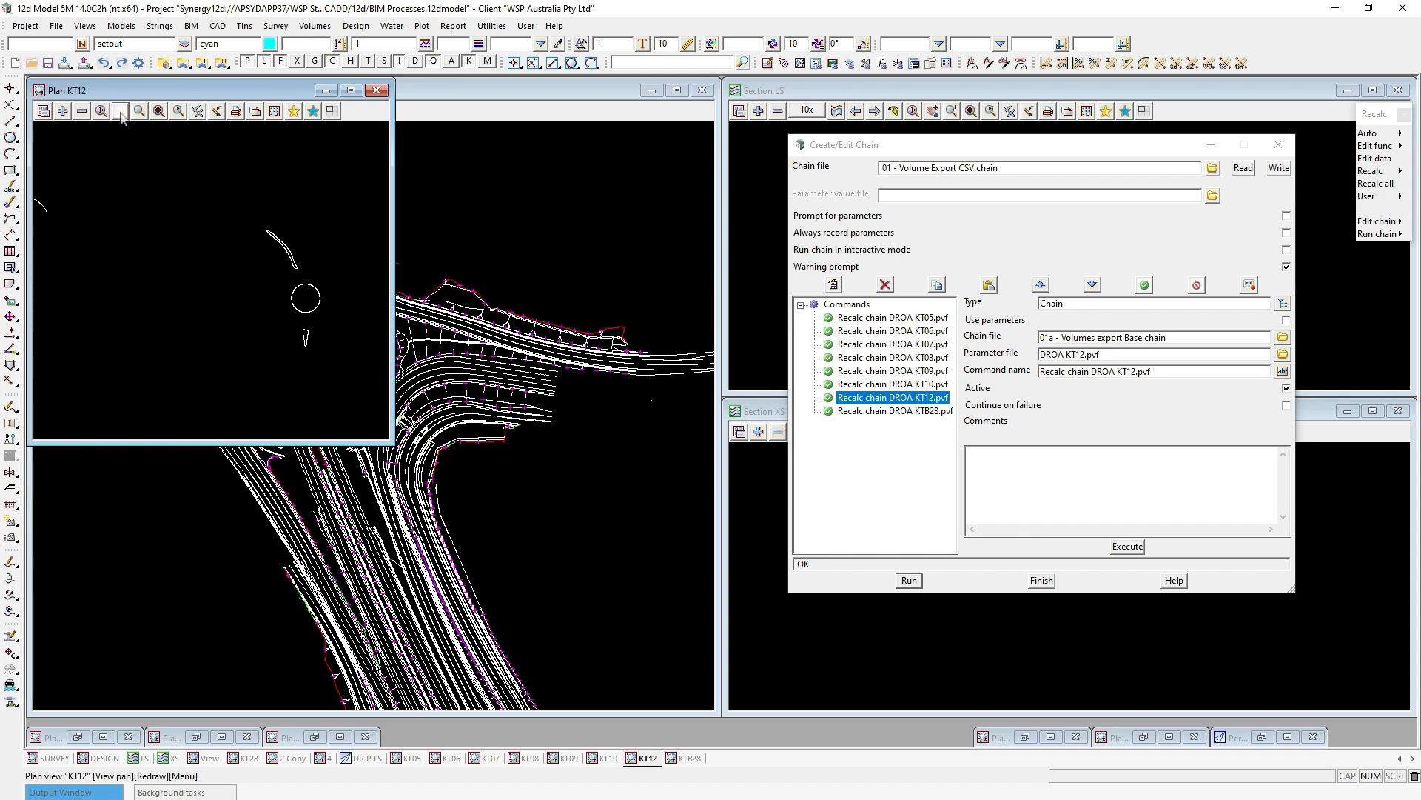
{"action": "left_click", "coordinate": [297, 296]}
{"action": "scroll", "coordinate": [238, 296], "scroll_direction": "up", "scroll_amount": 2}
{"action": "scroll", "coordinate": [185, 268], "scroll_direction": "down", "scroll_amount": 3}
{"action": "left_click_drag", "start_coordinate": [171, 268], "coordinate": [333, 391]}
{"action": "left_click_drag", "start_coordinate": [126, 279], "coordinate": [276, 428]}
{"action": "scroll", "coordinate": [240, 237], "scroll_direction": "up", "scroll_amount": 3}
{"action": "scroll", "coordinate": [244, 240], "scroll_direction": "up", "scroll_amount": 1}
{"action": "scroll", "coordinate": [242, 235], "scroll_direction": "down", "scroll_amount": 3}
{"action": "left_click_drag", "start_coordinate": [286, 341], "coordinate": [210, 255]}
{"action": "scroll", "coordinate": [211, 255], "scroll_direction": "down", "scroll_amount": 1}
{"action": "scroll", "coordinate": [210, 255], "scroll_direction": "down", "scroll_amount": 1}
{"action": "left_click_drag", "start_coordinate": [250, 342], "coordinate": [240, 315]}
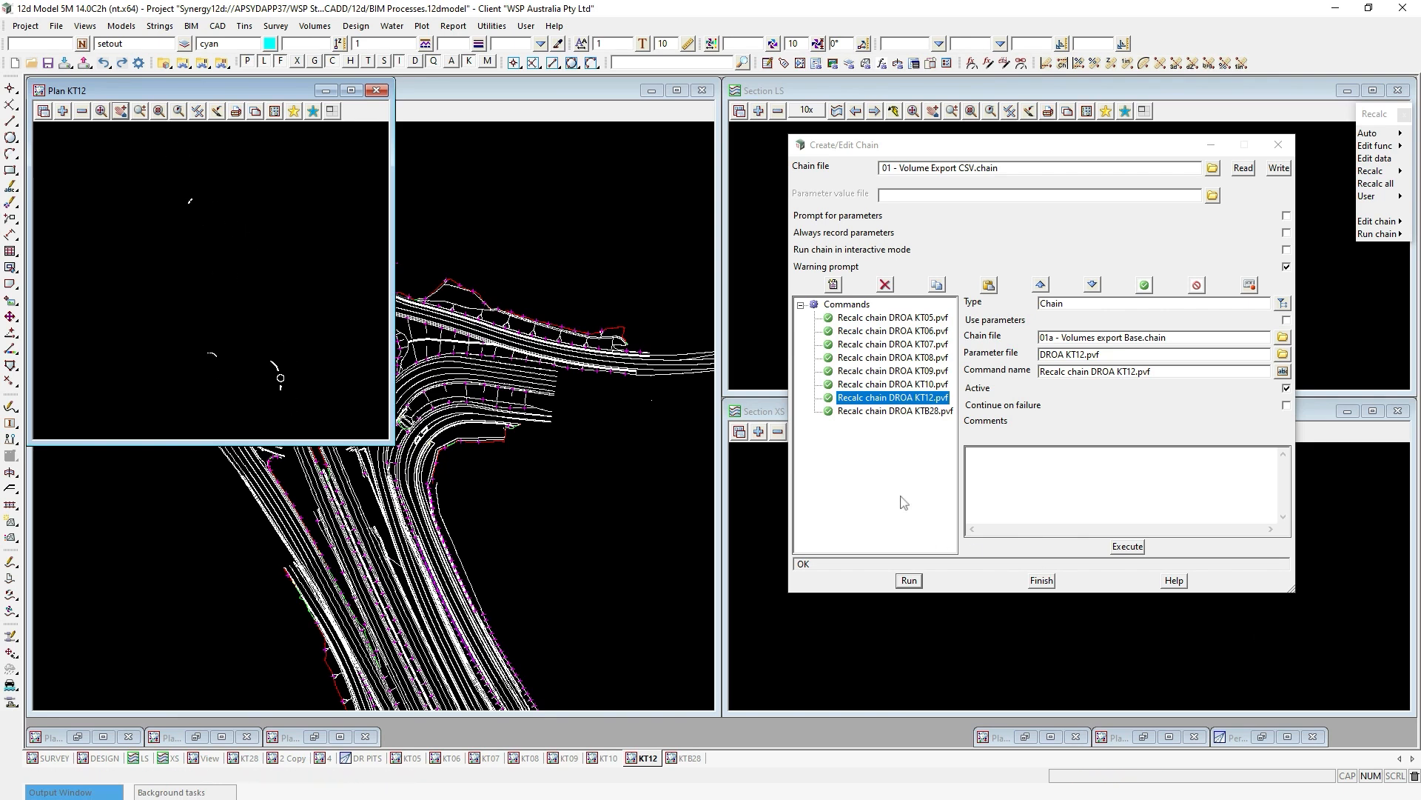
- Switch to the KT Query workbook in Excel and check which KT source files are listed on the CSV Data sheet
{"action": "key", "text": "alt+Tab"}
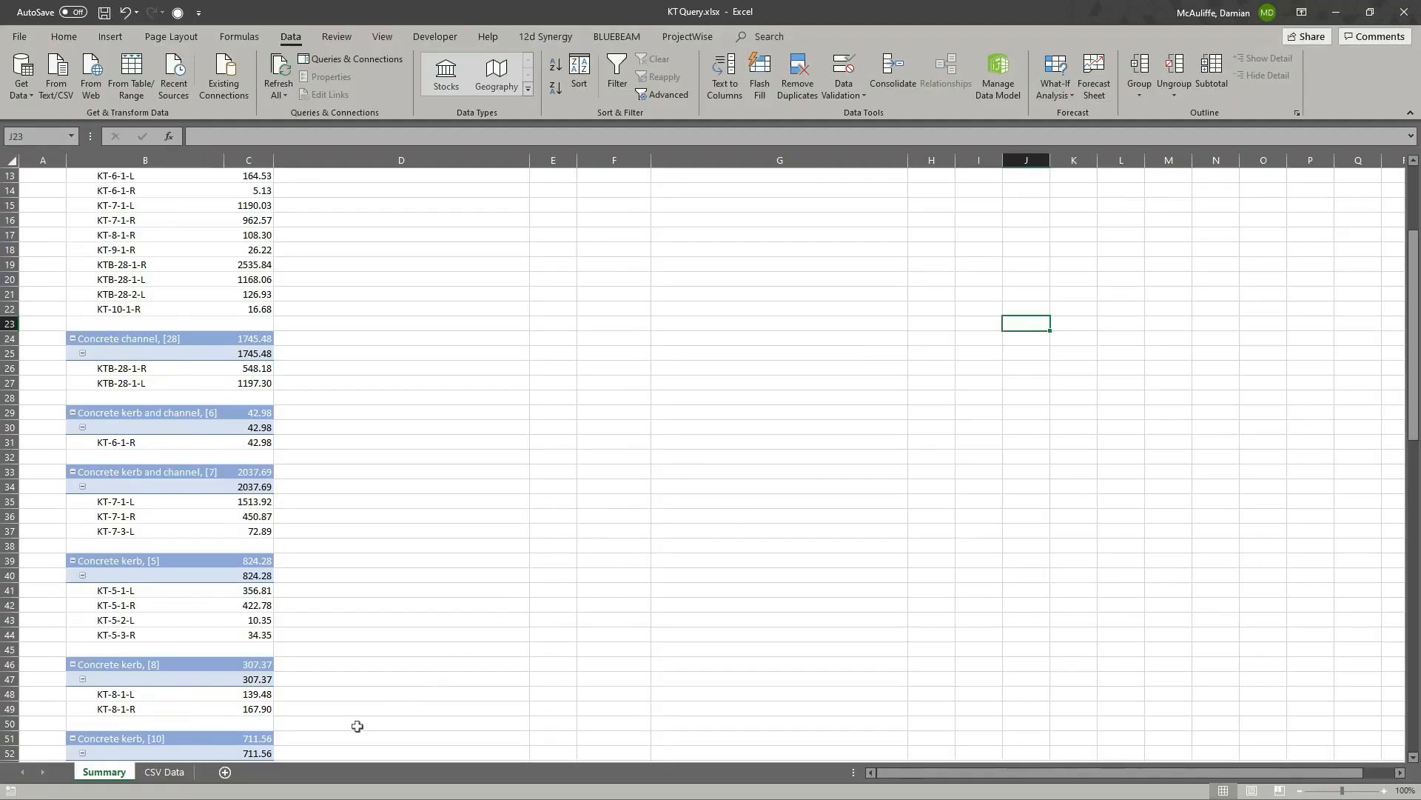
{"action": "left_click", "coordinate": [164, 771]}
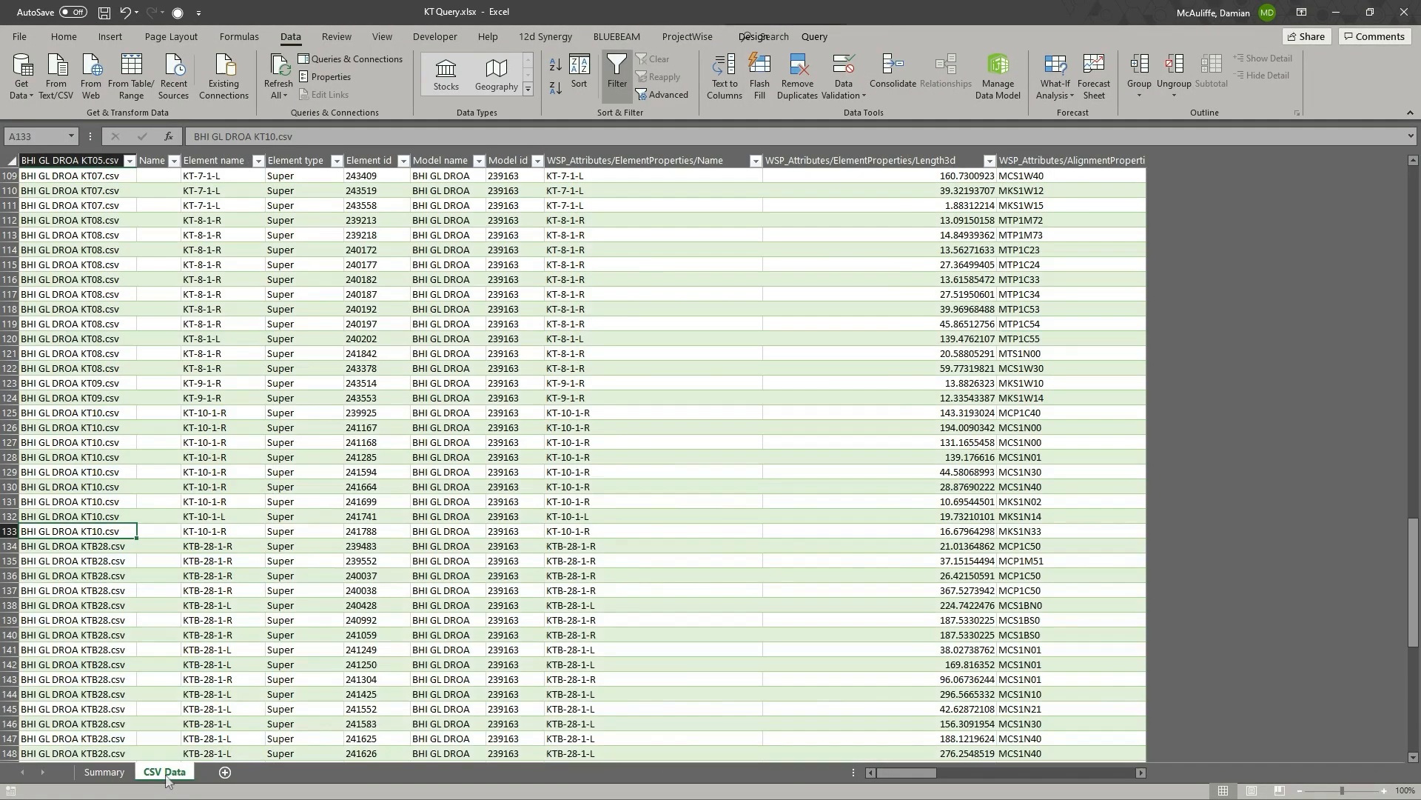
{"action": "left_click", "coordinate": [106, 443]}
{"action": "scroll", "coordinate": [102, 418], "scroll_direction": "up", "scroll_amount": 4}
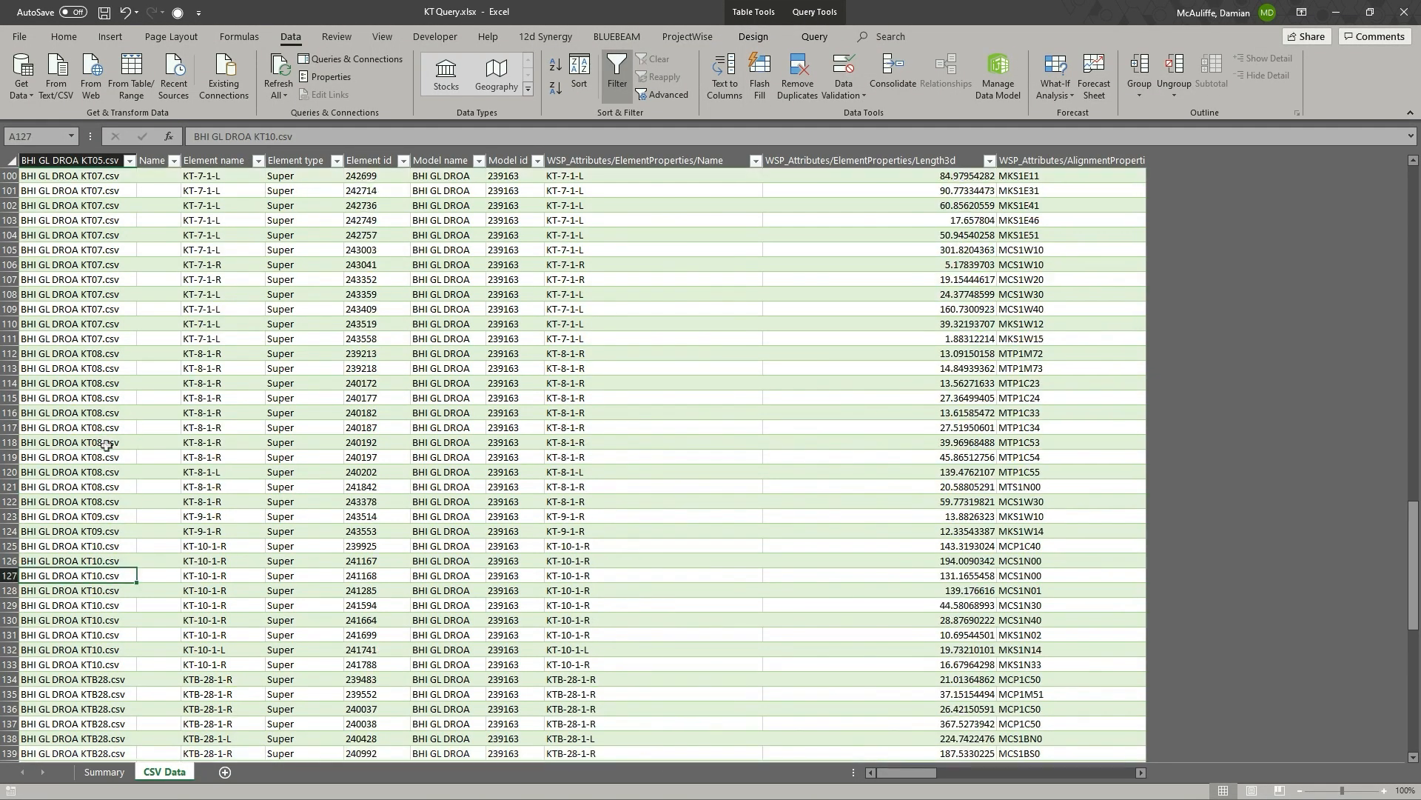
{"action": "left_click", "coordinate": [92, 208]}
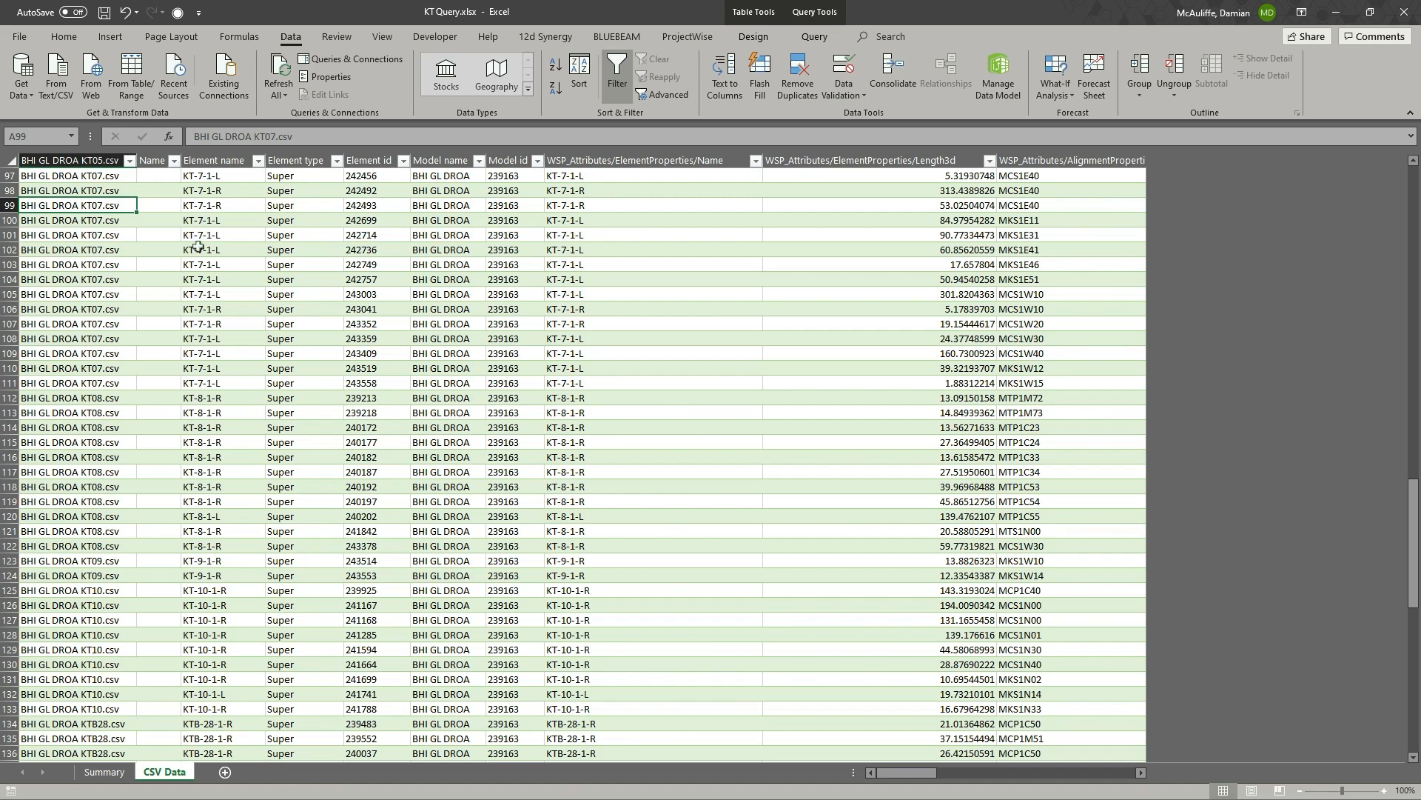
{"action": "left_click", "coordinate": [203, 419]}
{"action": "scroll", "coordinate": [207, 445], "scroll_direction": "down", "scroll_amount": 2}
{"action": "left_click", "coordinate": [211, 561]}
{"action": "scroll", "coordinate": [215, 518], "scroll_direction": "down", "scroll_amount": 2}
{"action": "scroll", "coordinate": [215, 521], "scroll_direction": "down", "scroll_amount": 1}
{"action": "scroll", "coordinate": [215, 589], "scroll_direction": "down", "scroll_amount": 5}
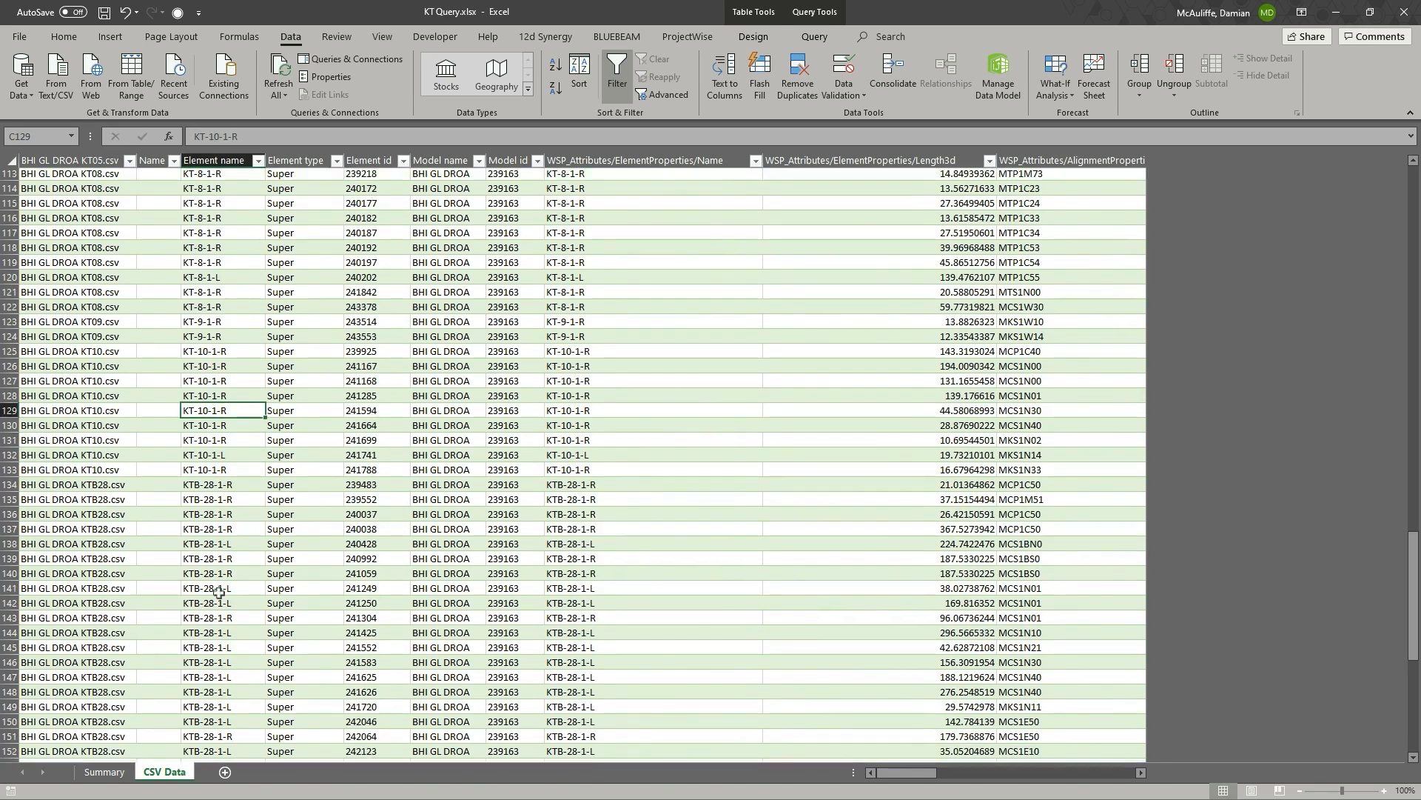
{"action": "scroll", "coordinate": [216, 578], "scroll_direction": "up", "scroll_amount": 6}
- Refresh the CSV Data query and locate the BHI GL DROA KT12.csv rows in the table
{"action": "left_click", "coordinate": [106, 308]}
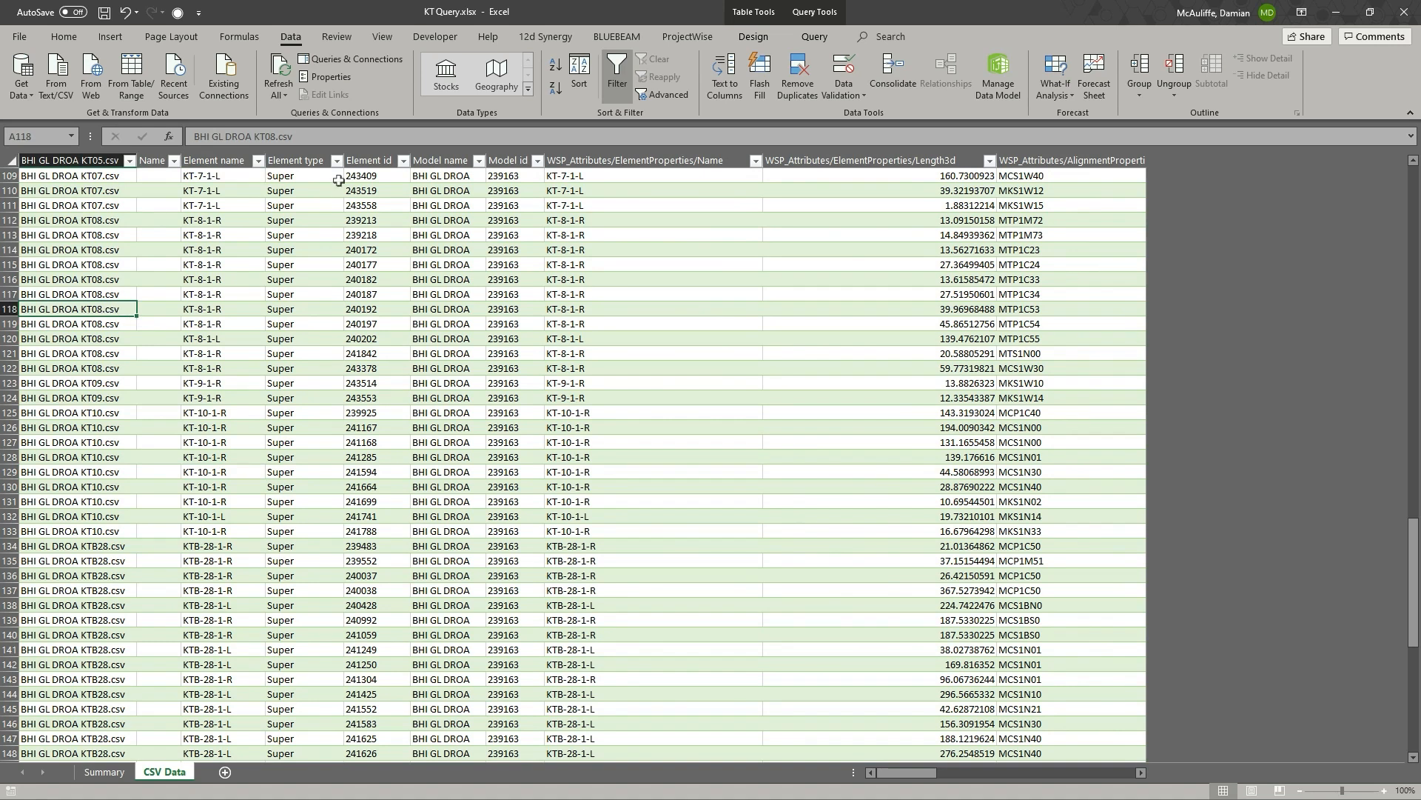
{"action": "left_click", "coordinate": [102, 400]}
{"action": "left_click_drag", "start_coordinate": [97, 546], "coordinate": [109, 644]}
{"action": "scroll", "coordinate": [127, 597], "scroll_direction": "down", "scroll_amount": 2}
{"action": "scroll", "coordinate": [127, 597], "scroll_direction": "down", "scroll_amount": 1}
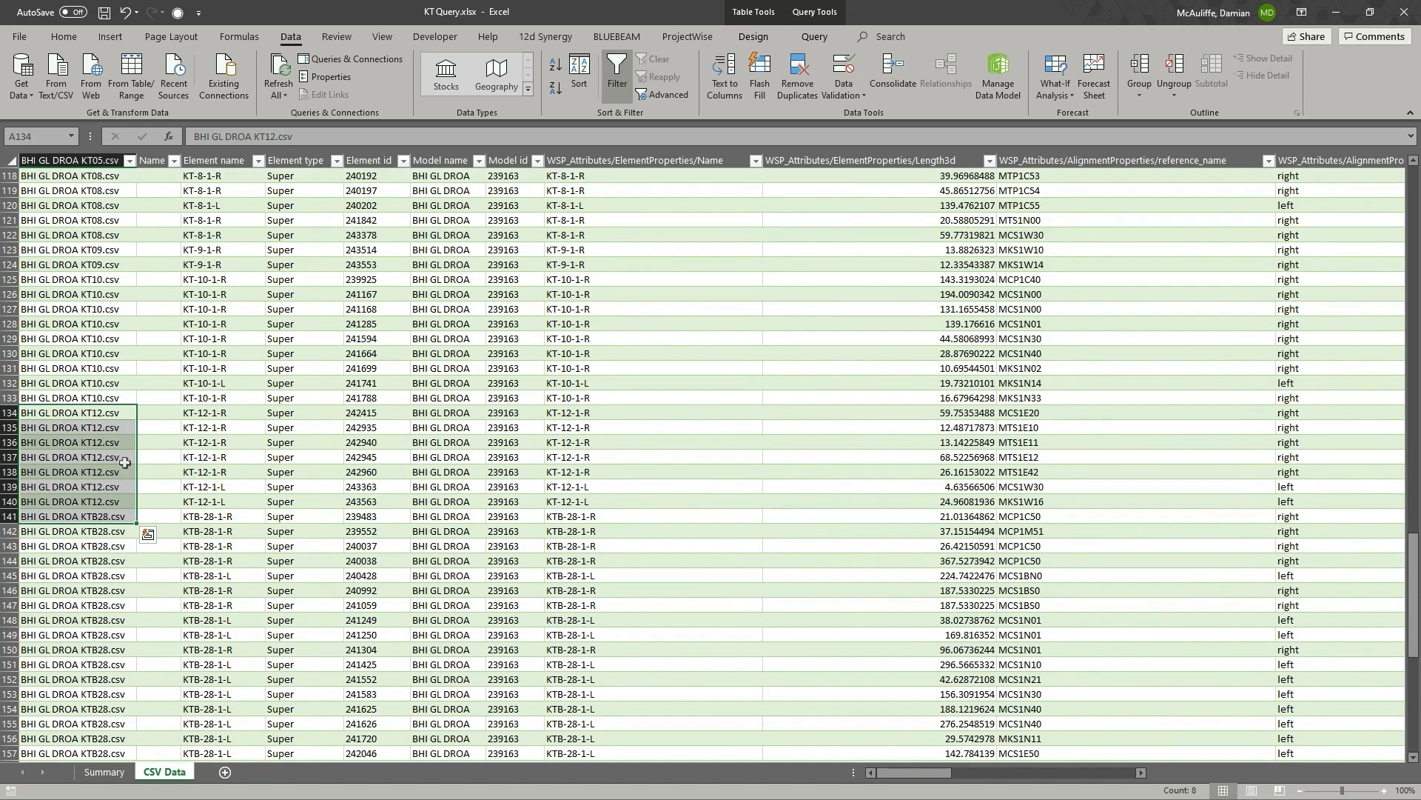
- Inspect the KT12 rows' element names and their Work item ID, WID Complete and Category attribute columns
{"action": "left_click_drag", "start_coordinate": [214, 414], "coordinate": [232, 499]}
{"action": "left_click", "coordinate": [306, 484]}
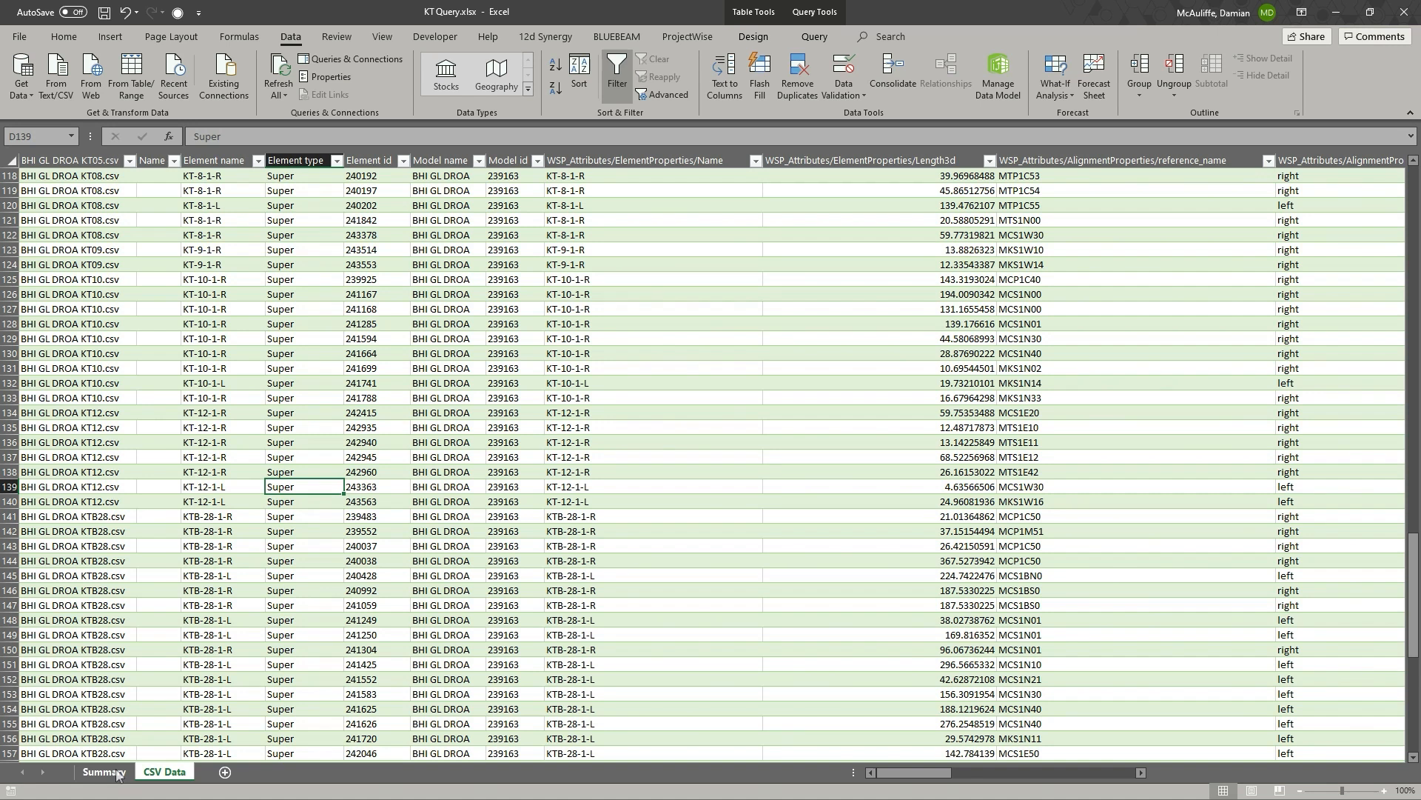
{"action": "left_click_drag", "start_coordinate": [891, 779], "coordinate": [1044, 795]}
{"action": "left_click_drag", "start_coordinate": [378, 397], "coordinate": [904, 502]}
{"action": "left_click_drag", "start_coordinate": [422, 575], "coordinate": [806, 605]}
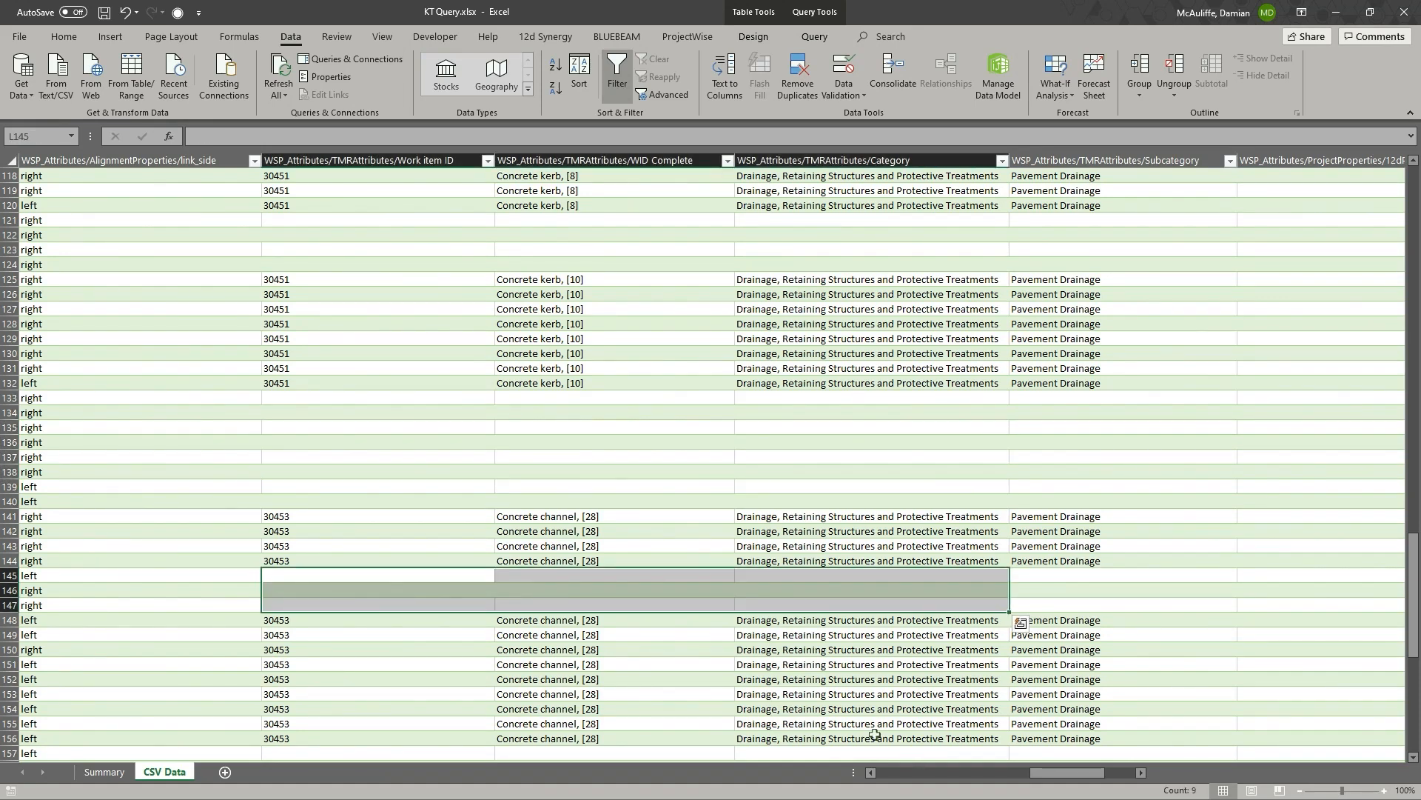
{"action": "left_click", "coordinate": [914, 774]}
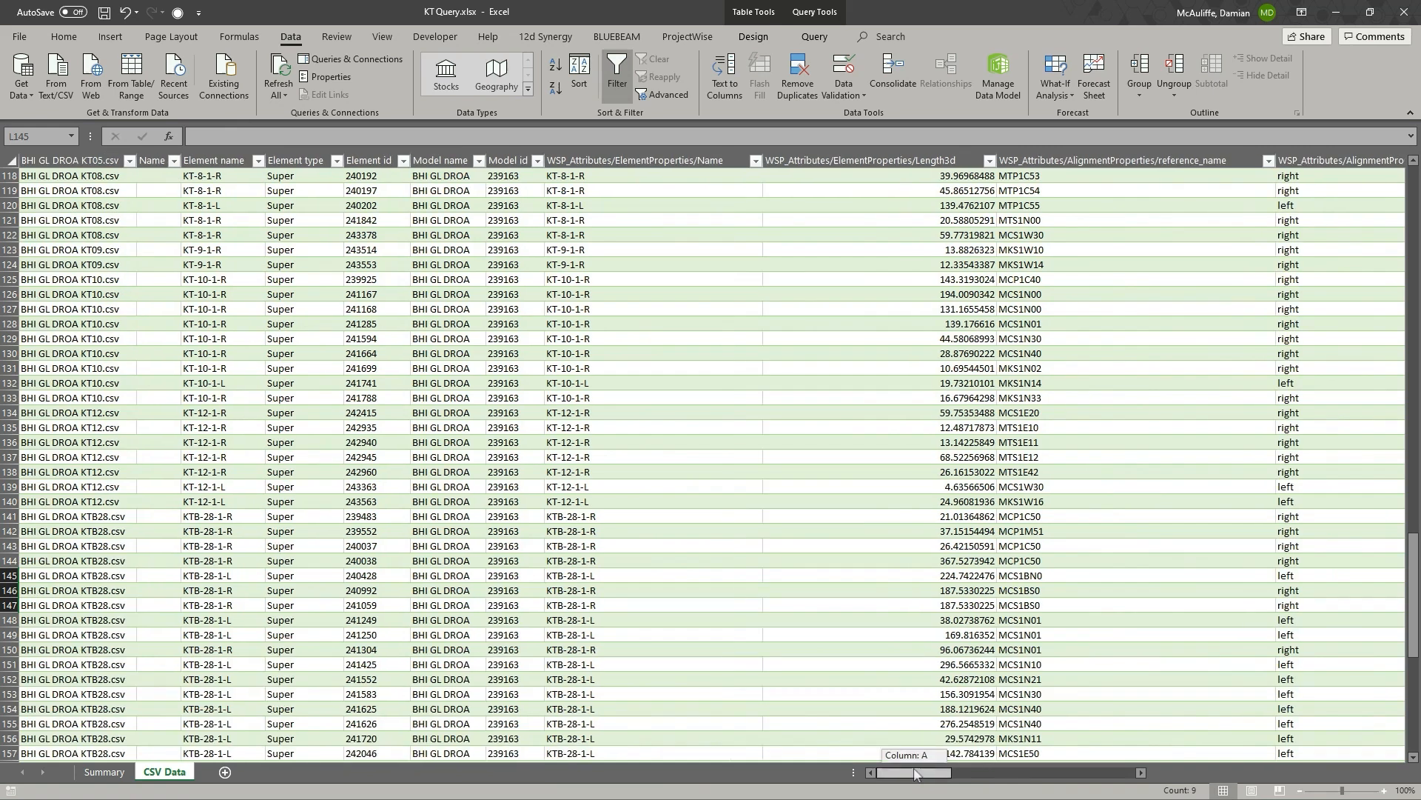
{"action": "left_click", "coordinate": [94, 428]}
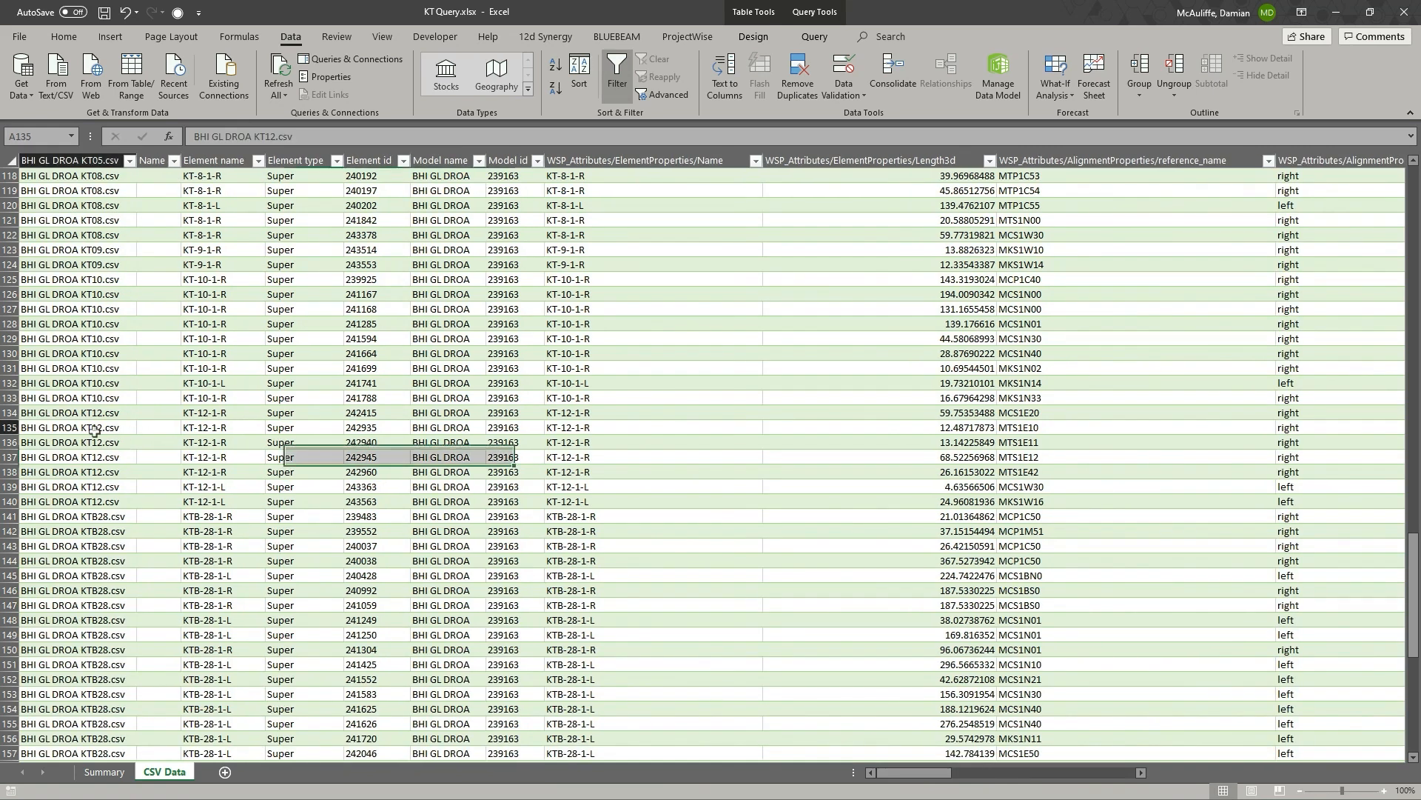
- Review the kerb length PivotTable on the Summary sheet and refresh it to include the KT12 data
{"action": "left_click", "coordinate": [104, 772]}
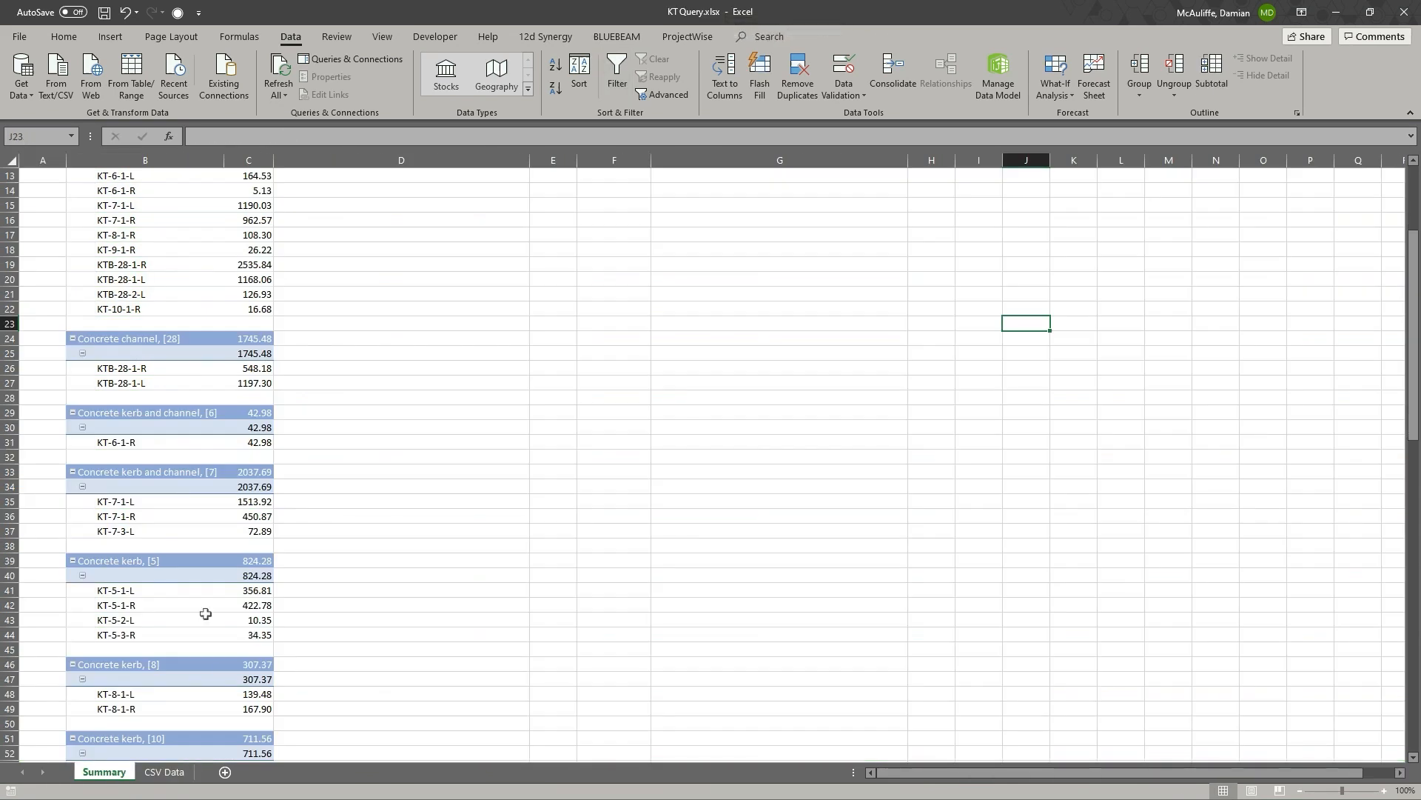
{"action": "left_click", "coordinate": [180, 281]}
{"action": "scroll", "coordinate": [190, 470], "scroll_direction": "up", "scroll_amount": 3}
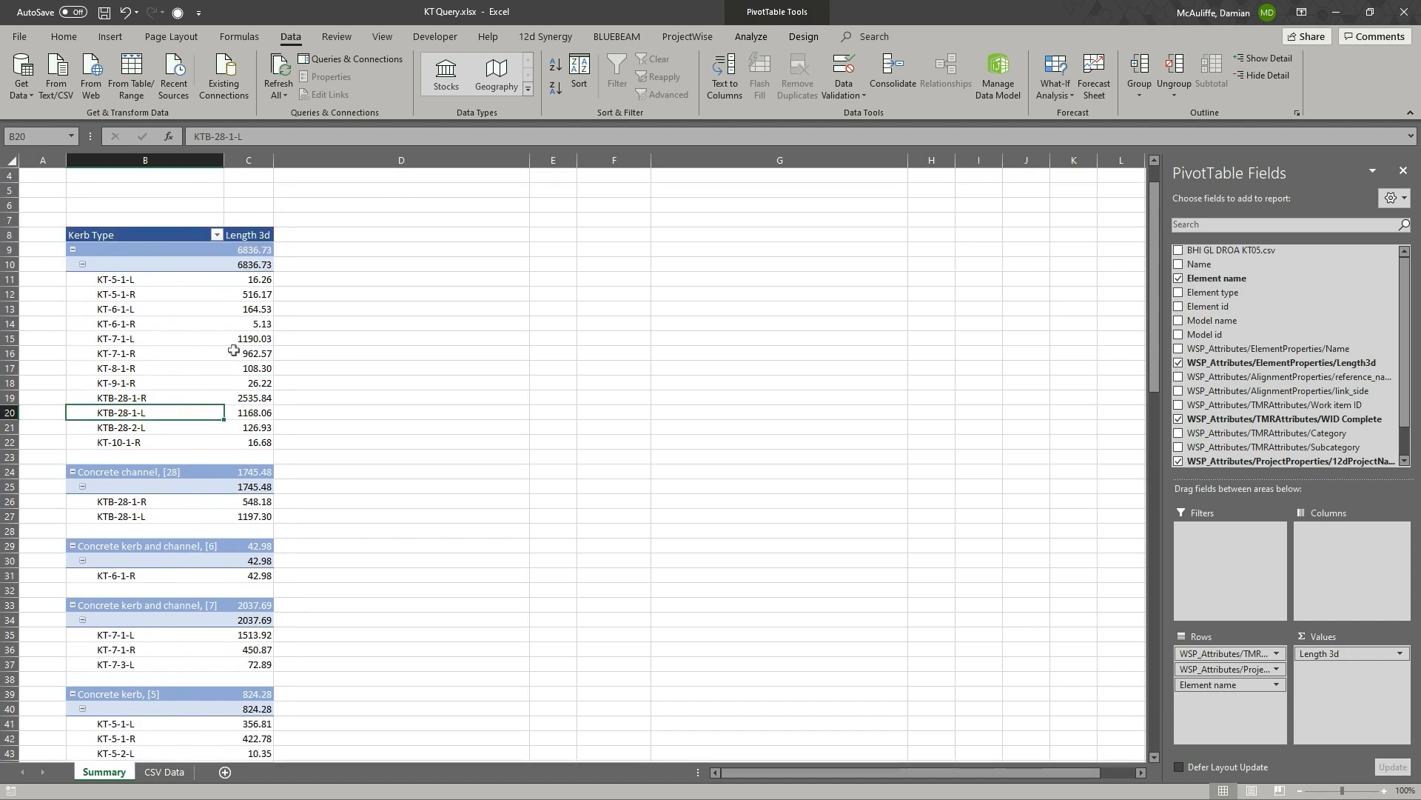
{"action": "scroll", "coordinate": [148, 381], "scroll_direction": "down", "scroll_amount": 5}
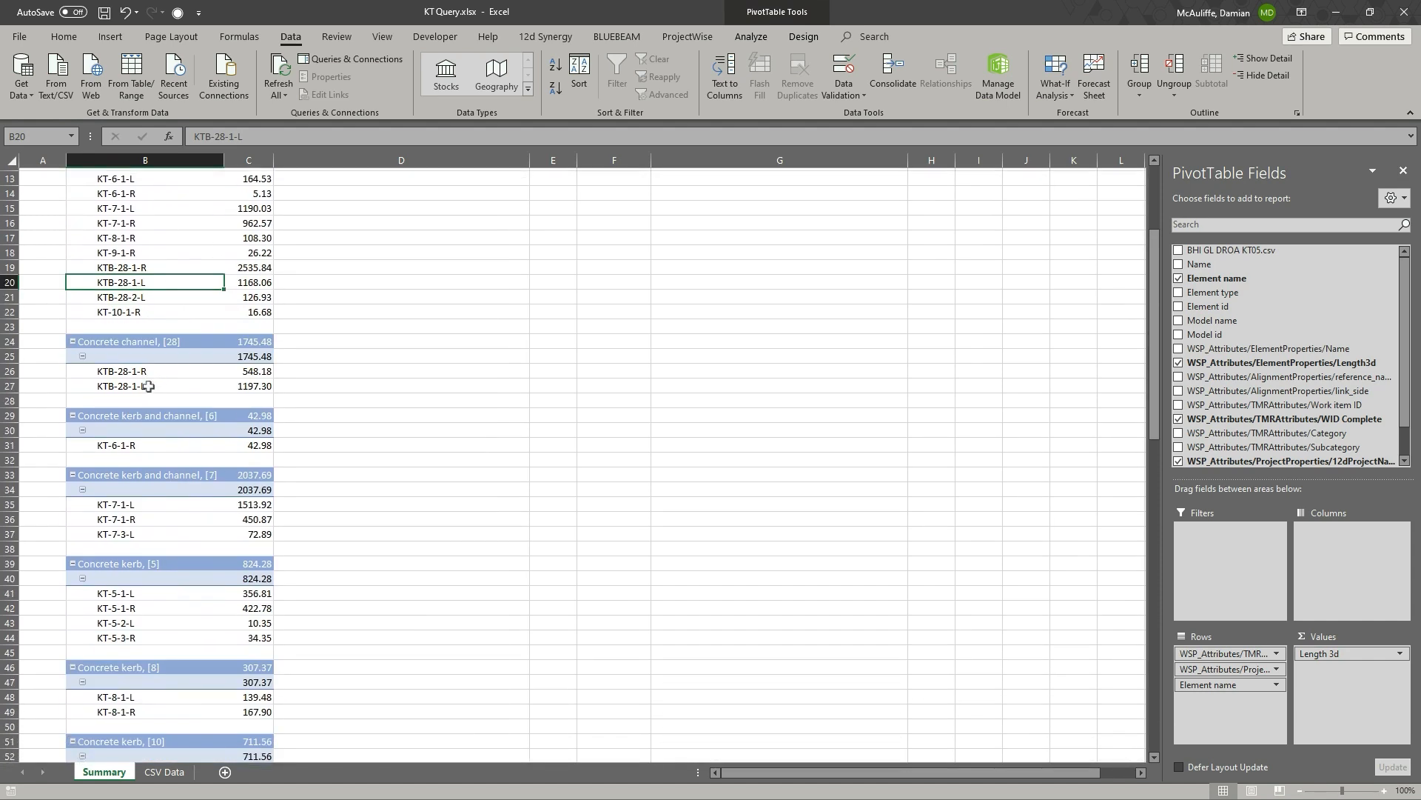
{"action": "left_click", "coordinate": [125, 427]}
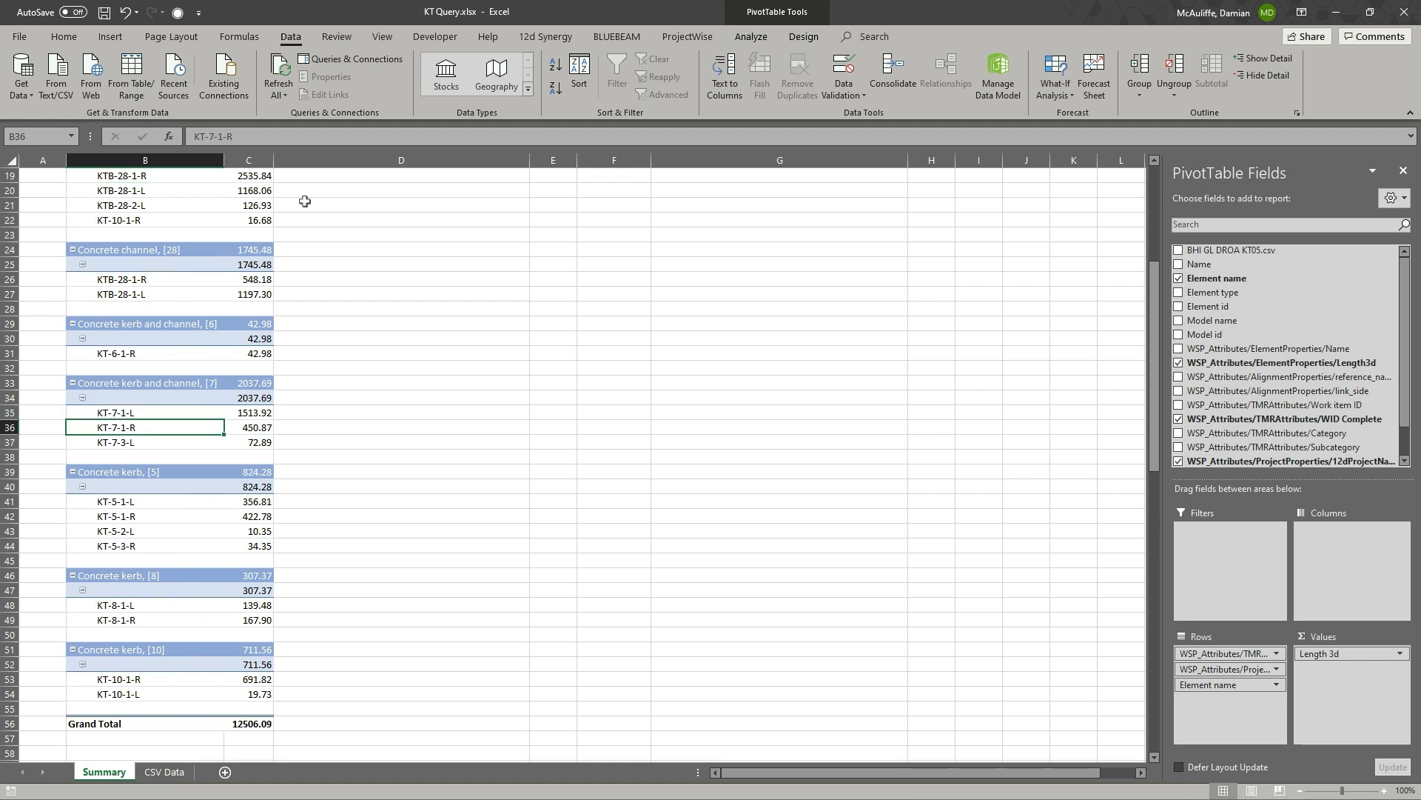
{"action": "left_click", "coordinate": [279, 66]}
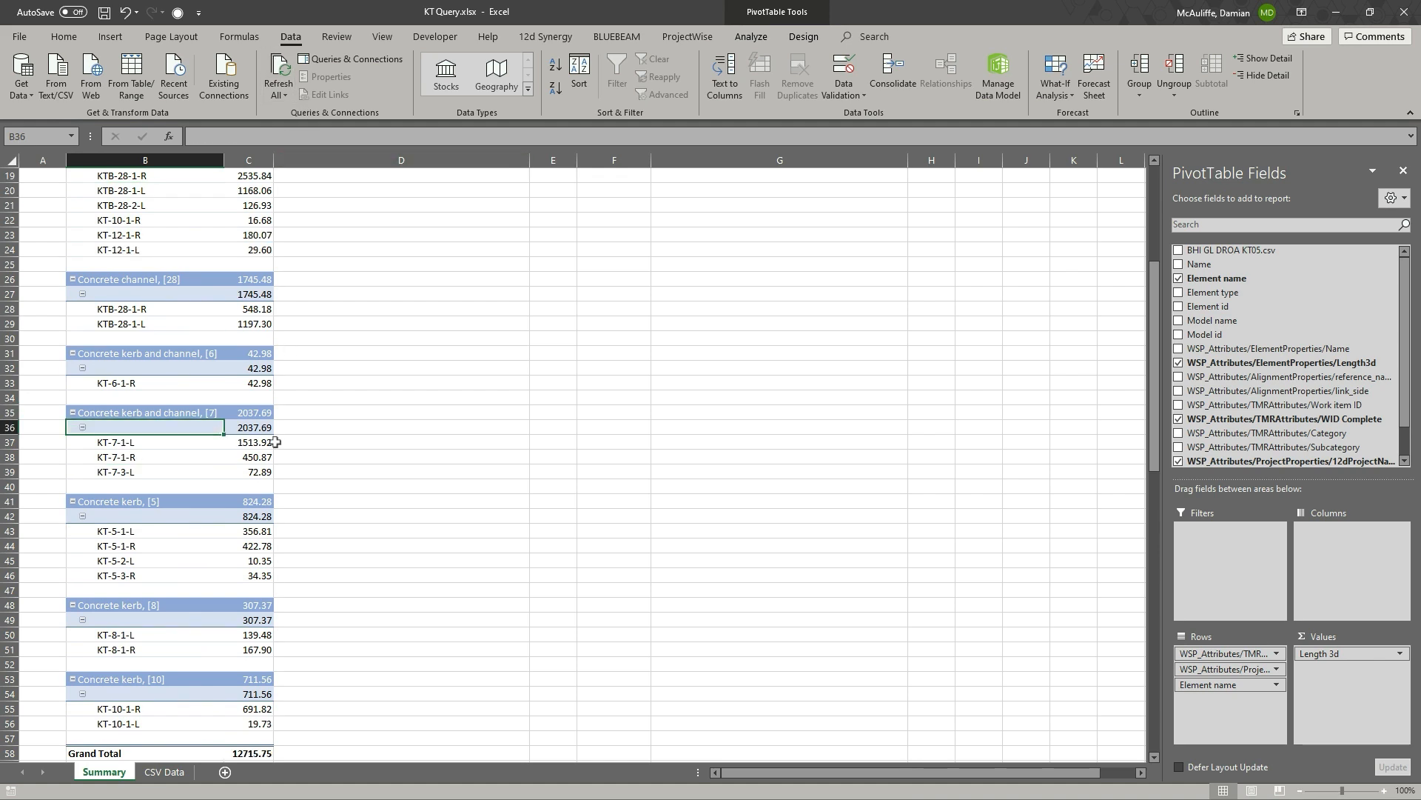
- Check the Length 3d values of the KT-12-1-R and KT-12-1-L entries in the summary PivotTable
{"action": "scroll", "coordinate": [279, 442], "scroll_direction": "up", "scroll_amount": 3}
{"action": "left_click", "coordinate": [125, 370]}
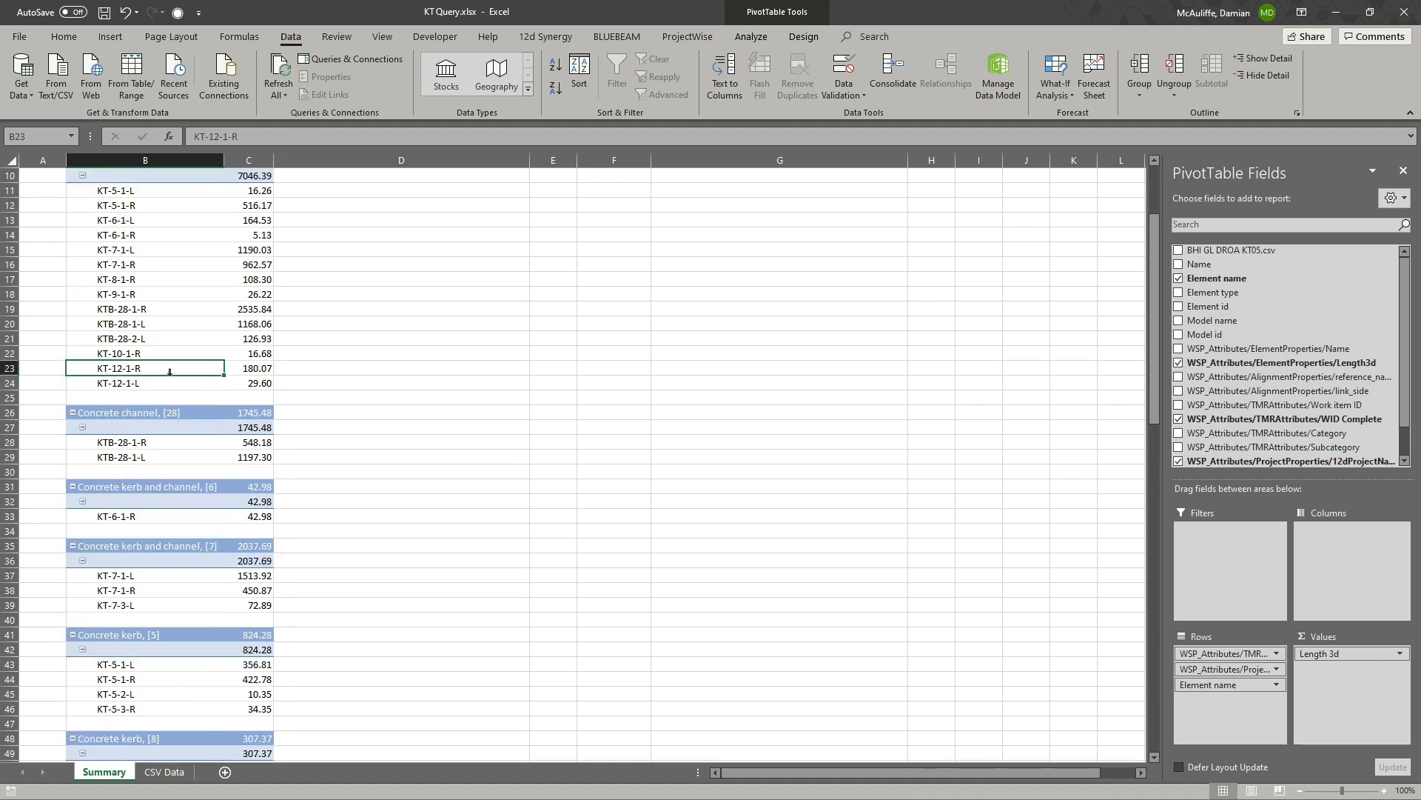
{"action": "scroll", "coordinate": [170, 372], "scroll_direction": "up", "scroll_amount": 1}
{"action": "left_click", "coordinate": [260, 412]}
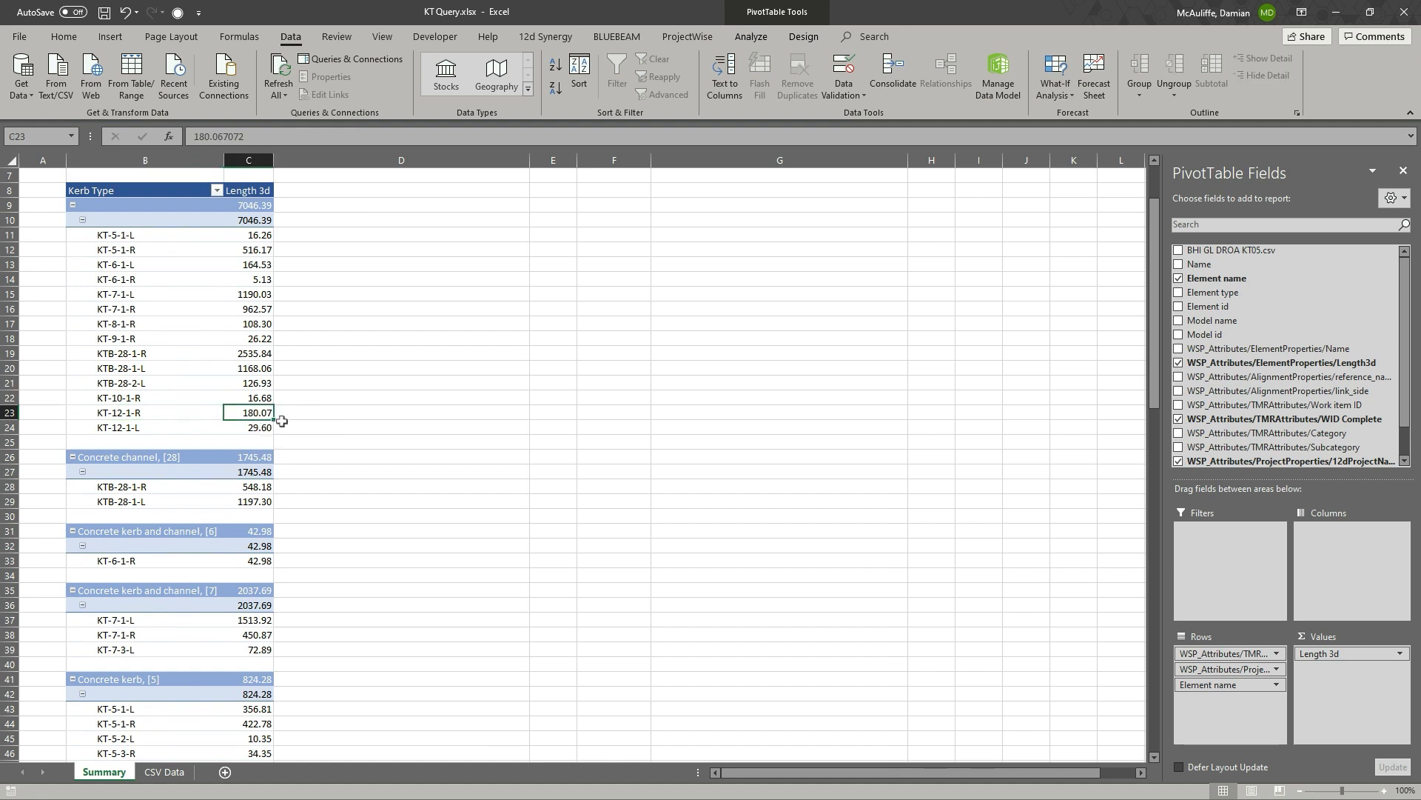
{"action": "mouse_move", "coordinate": [262, 429]}
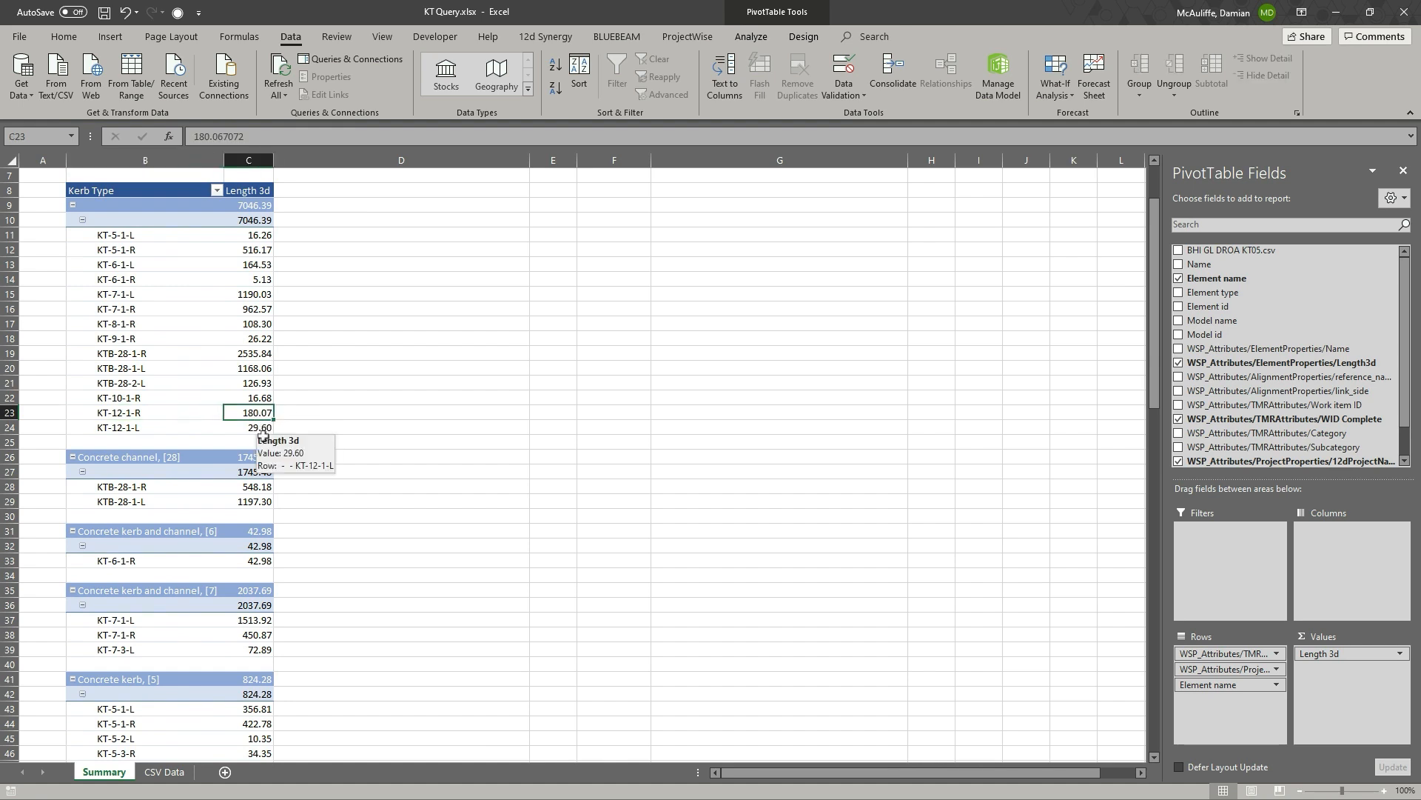
{"action": "left_click", "coordinate": [262, 430]}
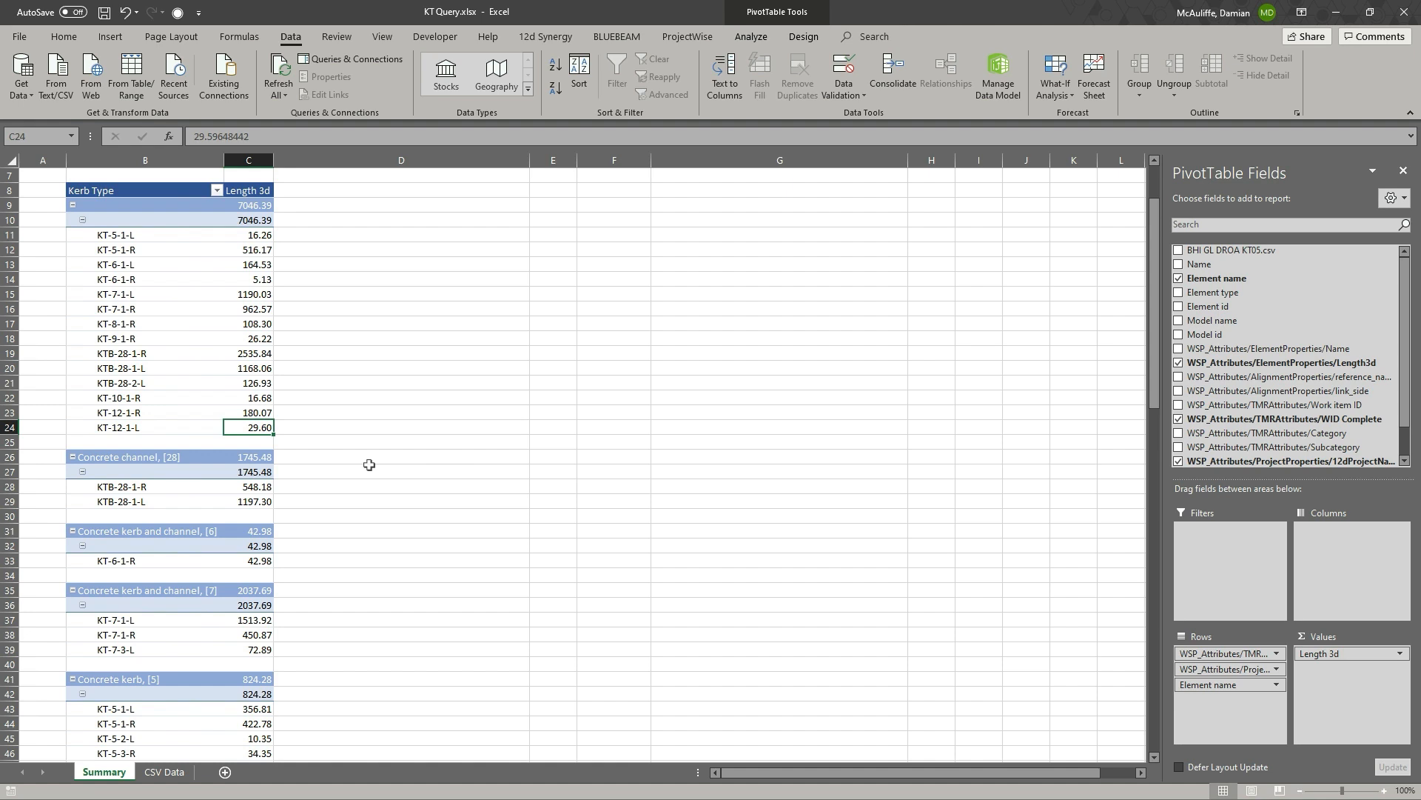